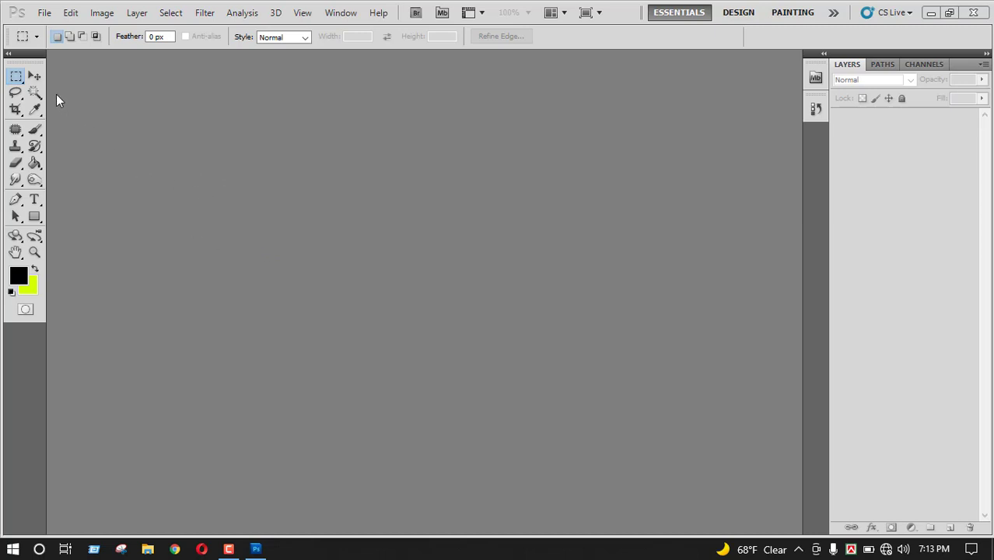
Open the image file grlis from the Desktop.
{"action": "left_click", "coordinate": [44, 11]}
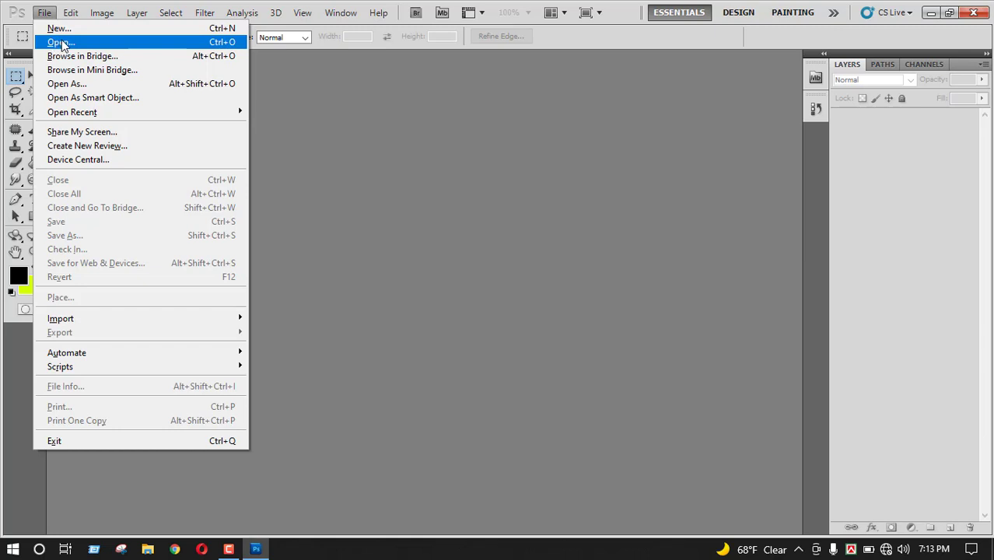
{"action": "left_click", "coordinate": [61, 42]}
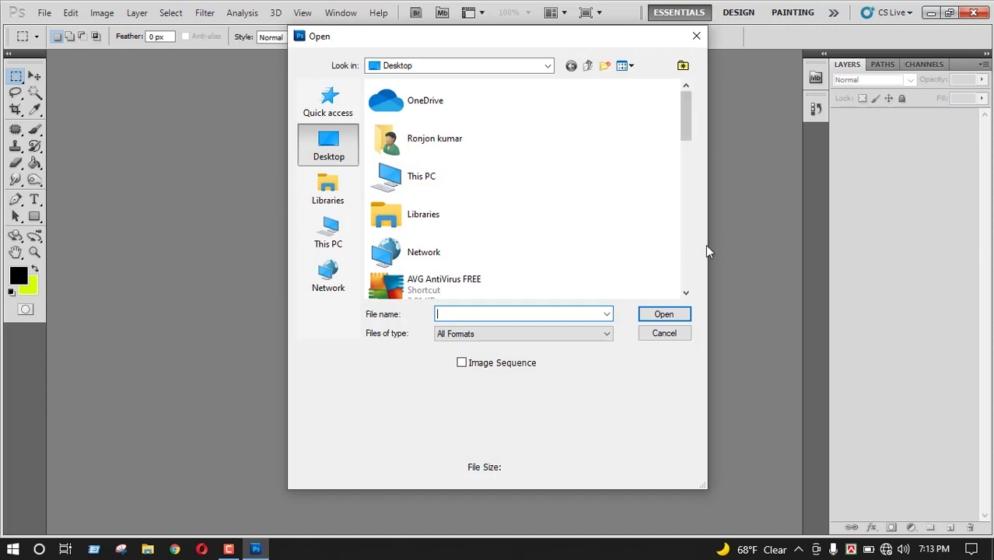
{"action": "left_click_drag", "start_coordinate": [705, 245], "coordinate": [801, 245]}
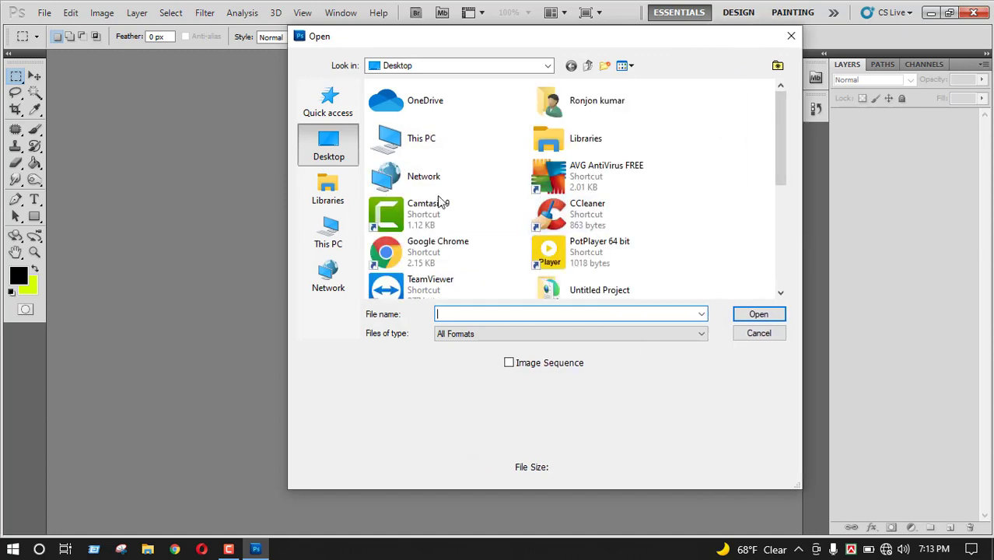
{"action": "scroll", "coordinate": [440, 200], "scroll_direction": "down", "scroll_amount": 5}
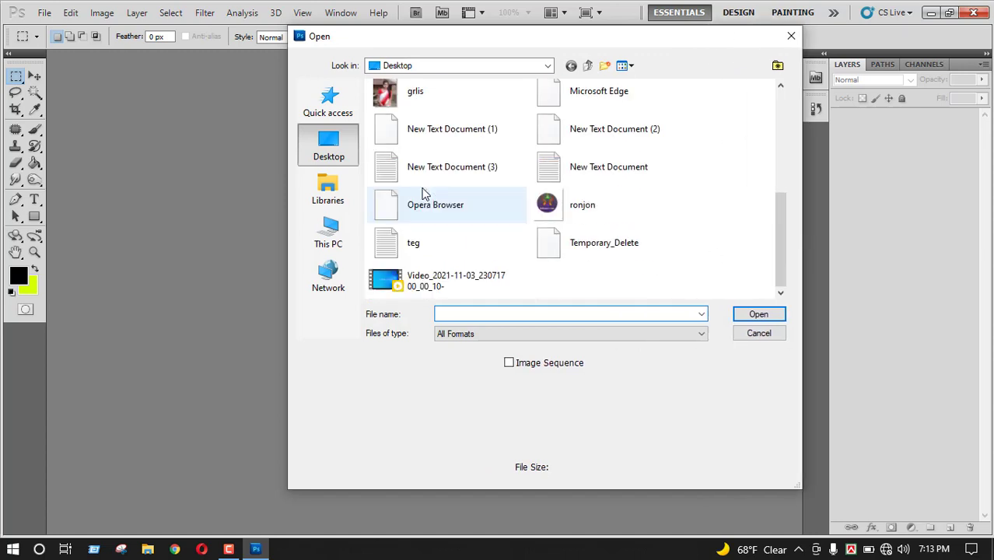
{"action": "double_click", "coordinate": [426, 99]}
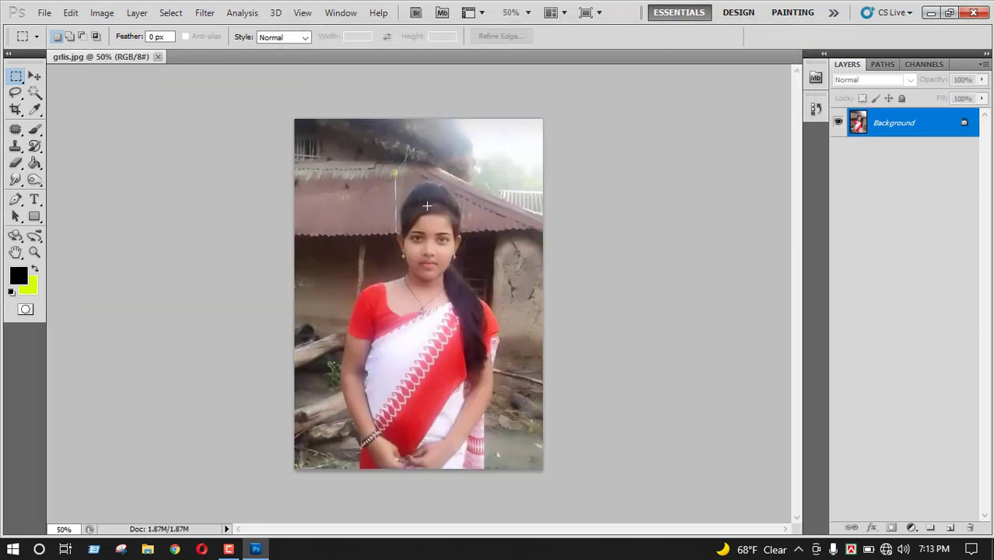
{"action": "left_click", "coordinate": [35, 76]}
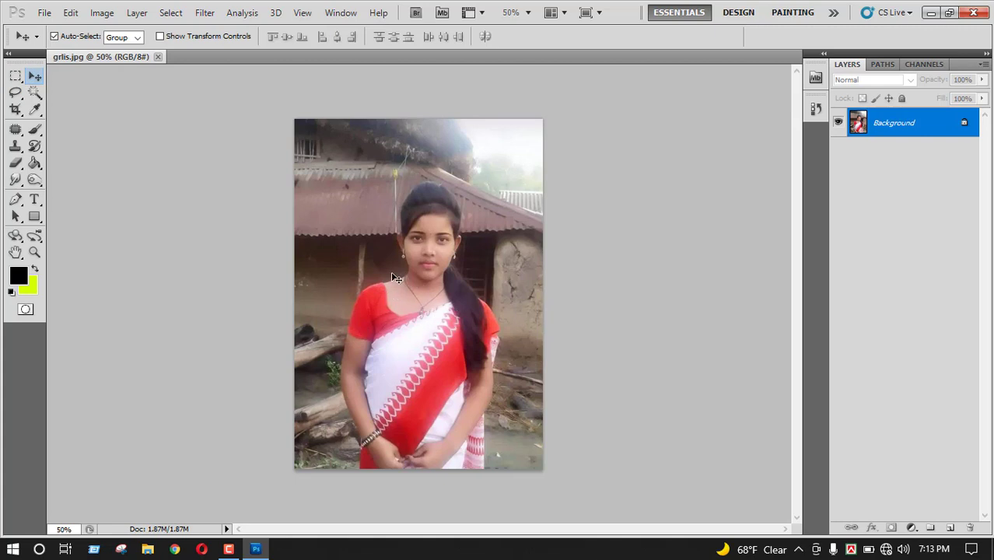
{"action": "left_click", "coordinate": [34, 253]}
{"action": "left_click_drag", "start_coordinate": [414, 315], "coordinate": [437, 336]}
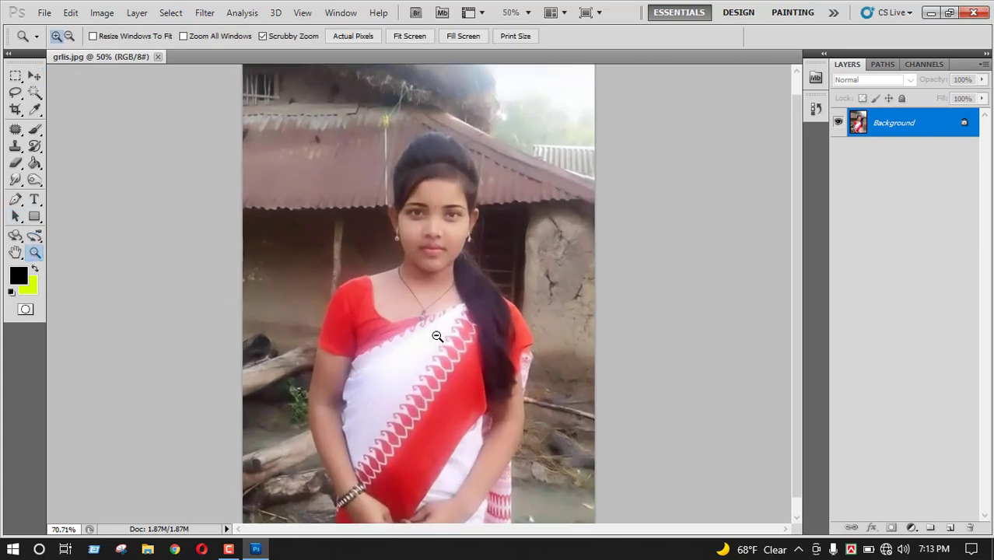
{"action": "left_click", "coordinate": [34, 76]}
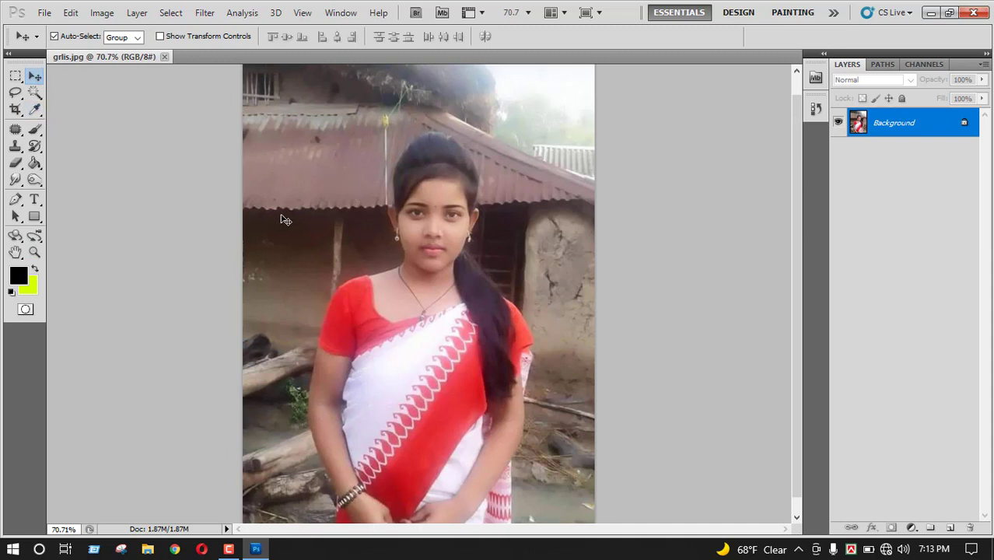
{"action": "left_click_drag", "start_coordinate": [34, 95], "coordinate": [89, 111]}
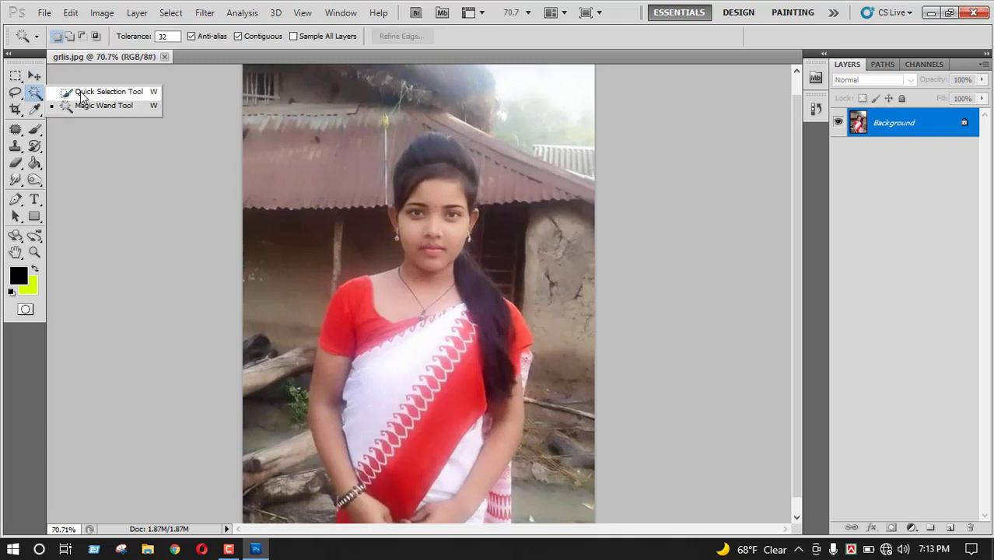
Start a Pen tool path at the sleeve hem and trace over the shoulder and up the neck to the earring.
{"action": "left_click", "coordinate": [16, 201]}
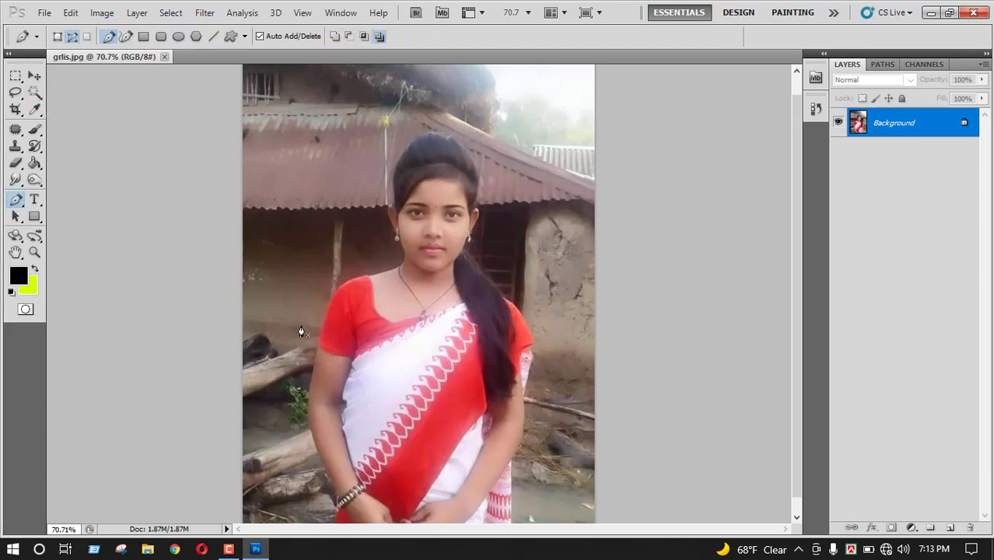
{"action": "scroll", "coordinate": [336, 346], "scroll_direction": "up", "scroll_amount": 3}
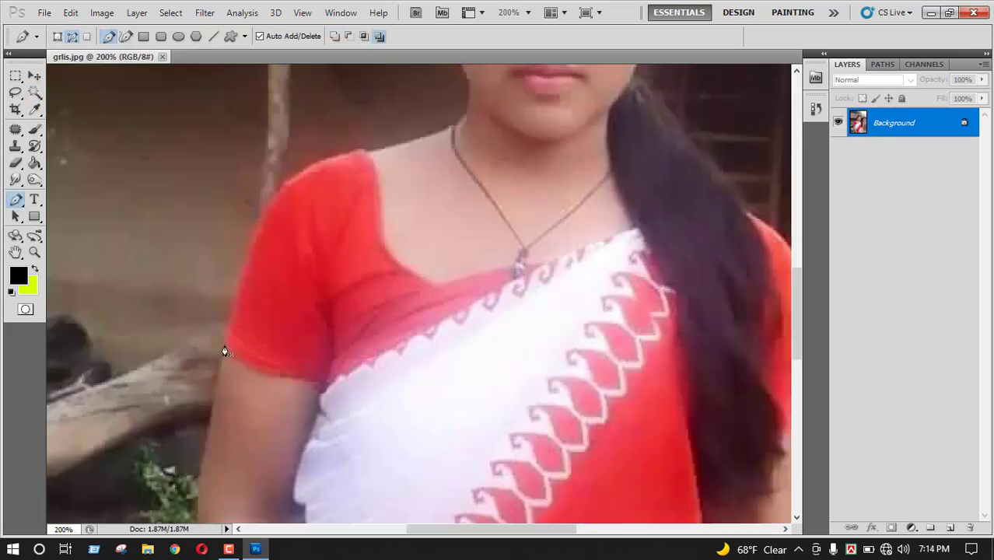
{"action": "left_click", "coordinate": [225, 344]}
{"action": "left_click_drag", "start_coordinate": [301, 173], "coordinate": [380, 153]}
{"action": "left_click_drag", "start_coordinate": [466, 114], "coordinate": [470, 245]}
{"action": "left_click_drag", "start_coordinate": [445, 166], "coordinate": [437, 171]}
{"action": "left_click_drag", "start_coordinate": [470, 201], "coordinate": [471, 210]}
{"action": "key", "text": "ctrl+z"}
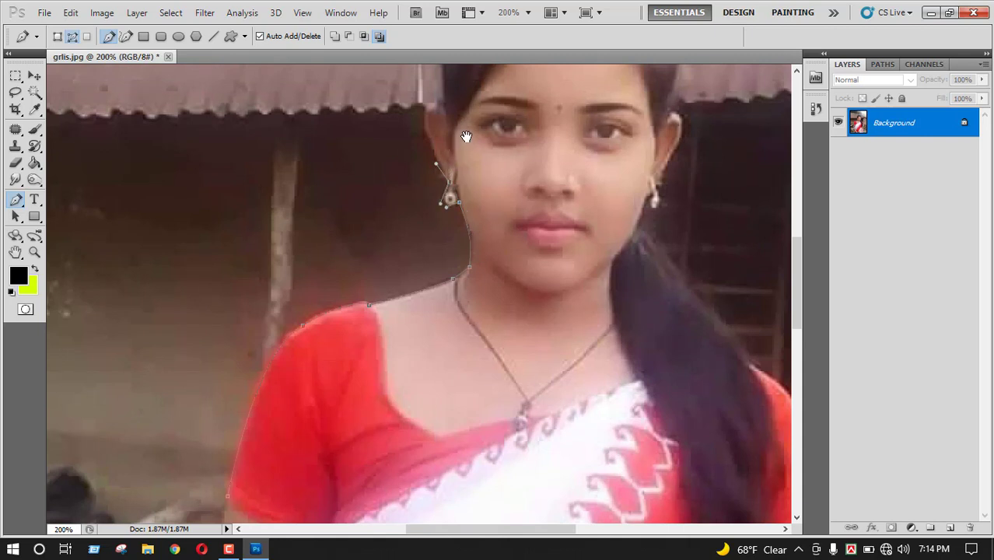
Continue the path up around the ear and over the top of the hair to the opposite ear.
{"action": "left_click_drag", "start_coordinate": [463, 138], "coordinate": [456, 277]}
{"action": "left_click_drag", "start_coordinate": [436, 240], "coordinate": [436, 209]}
{"action": "left_click_drag", "start_coordinate": [465, 117], "coordinate": [477, 165]}
{"action": "left_click_drag", "start_coordinate": [598, 171], "coordinate": [653, 228]}
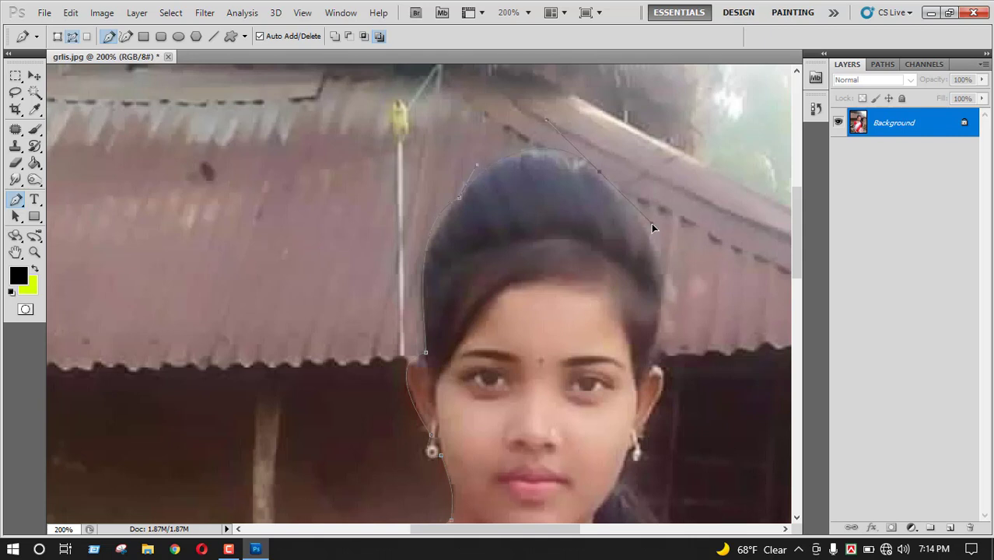
{"action": "mouse_move", "coordinate": [648, 369]}
{"action": "left_mouse_down"}
{"action": "mouse_move", "coordinate": [611, 464]}
{"action": "mouse_move", "coordinate": [667, 371]}
{"action": "left_mouse_up"}
Extend the path down around the ear and earring, then along the ponytail to the second shoulder.
{"action": "scroll", "coordinate": [666, 370], "scroll_direction": "down", "scroll_amount": 3}
{"action": "left_click_drag", "start_coordinate": [612, 277], "coordinate": [615, 272]}
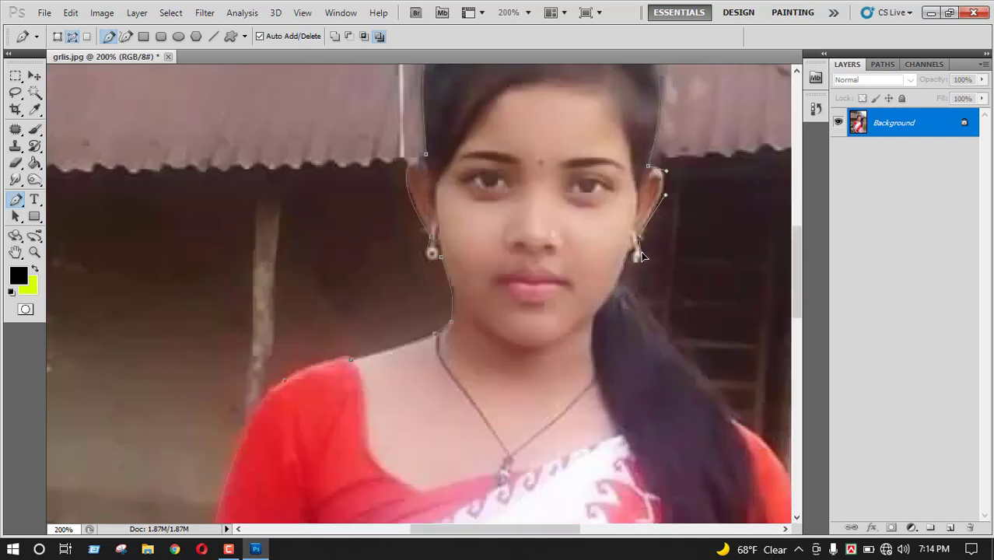
{"action": "key", "text": "ctrl+z"}
{"action": "left_click_drag", "start_coordinate": [638, 235], "coordinate": [650, 309]}
{"action": "left_click_drag", "start_coordinate": [730, 411], "coordinate": [768, 445]}
Trace the path along the second sleeve and the sari edge down to the upper arm.
{"action": "left_click_drag", "start_coordinate": [715, 388], "coordinate": [582, 343]}
{"action": "left_click_drag", "start_coordinate": [680, 484], "coordinate": [540, 472]}
{"action": "key", "text": "ctrl+z"}
{"action": "scroll", "coordinate": [599, 409], "scroll_direction": "down", "scroll_amount": 3}
{"action": "key", "text": "ctrl+z"}
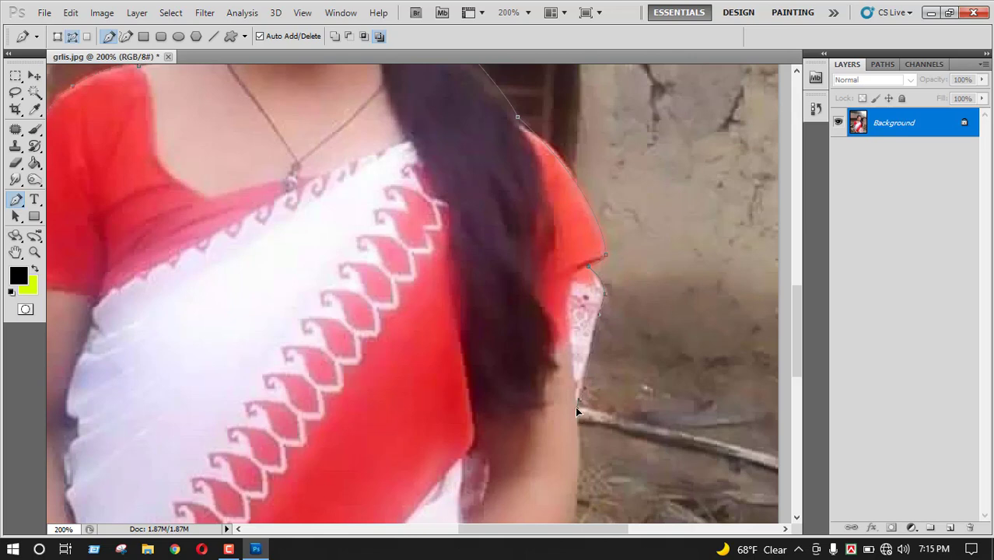
{"action": "scroll", "coordinate": [576, 411], "scroll_direction": "down", "scroll_amount": 3}
{"action": "left_click", "coordinate": [577, 354]}
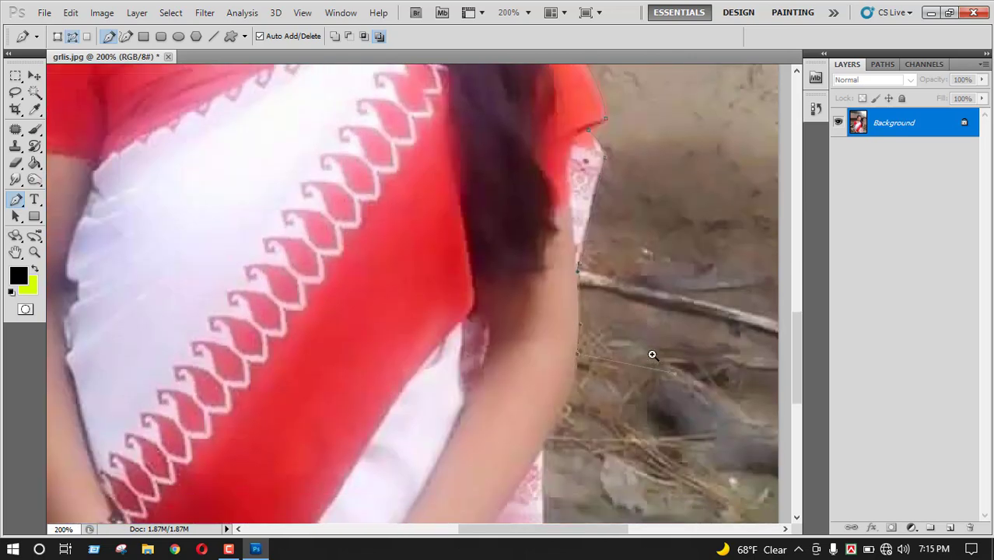
Close the path around the background outside the image edges and convert it into a selection.
{"action": "key", "text": "ctrl+minus"}
{"action": "key", "text": "ctrl+minus"}
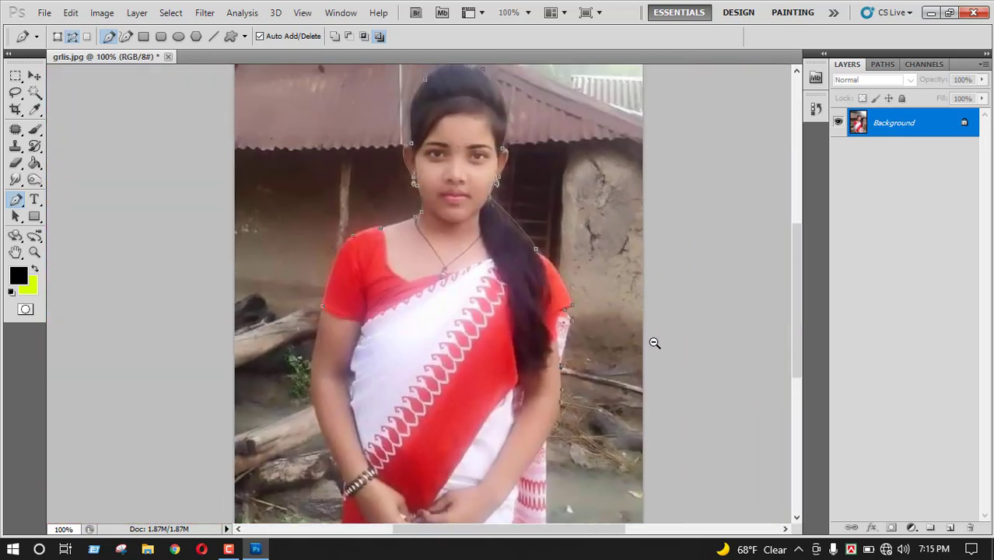
{"action": "left_click", "coordinate": [639, 339]}
{"action": "left_click", "coordinate": [641, 87]}
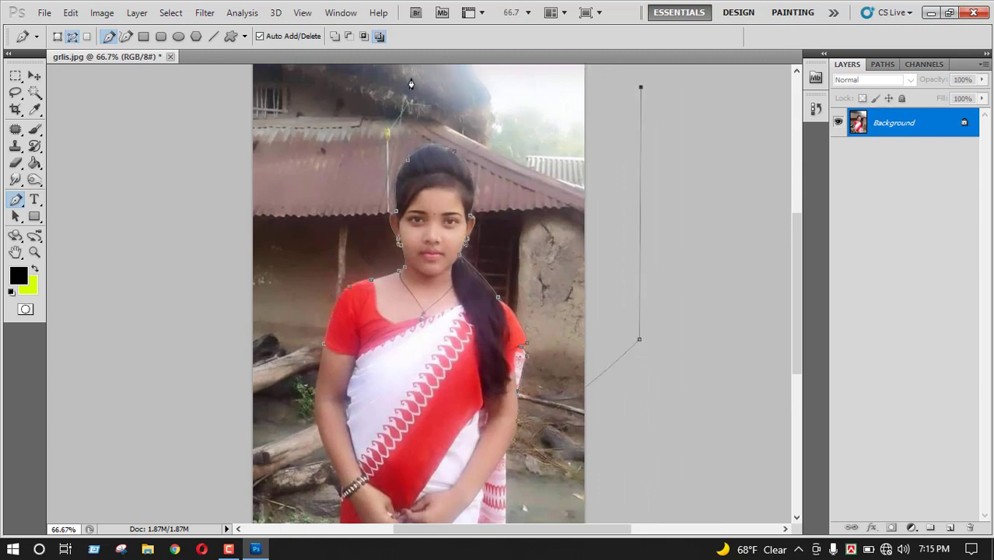
{"action": "left_click", "coordinate": [198, 84]}
{"action": "left_click_drag", "start_coordinate": [216, 294], "coordinate": [209, 333]}
{"action": "left_click", "coordinate": [210, 413]}
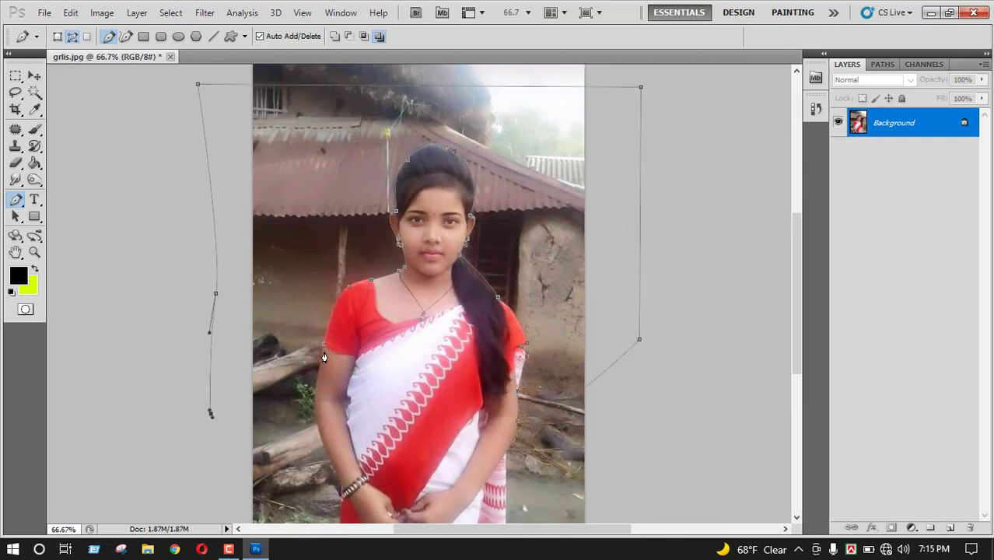
{"action": "left_click", "coordinate": [325, 352]}
{"action": "key", "text": "ctrl+Return"}
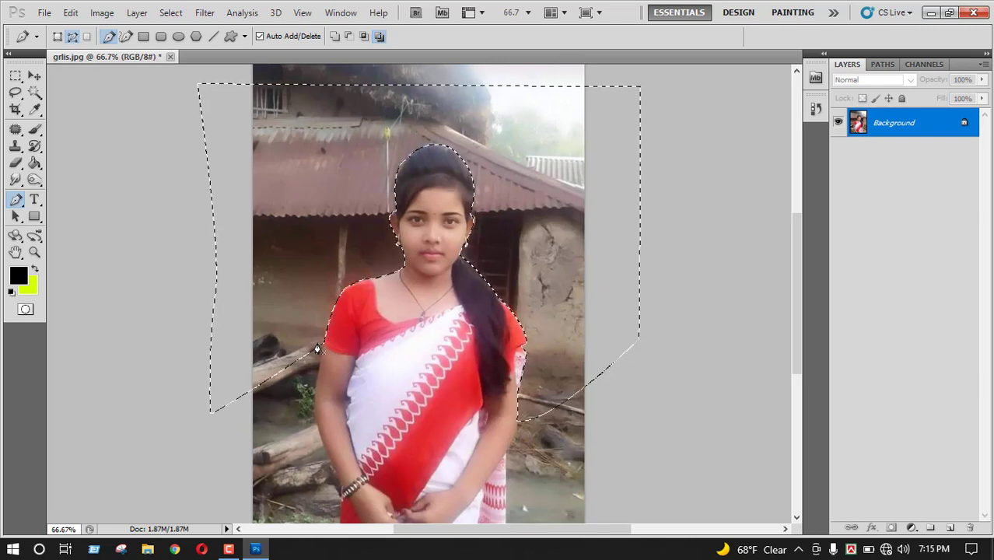
Set the foreground color to bright blue, #2933ff.
{"action": "left_click", "coordinate": [25, 279]}
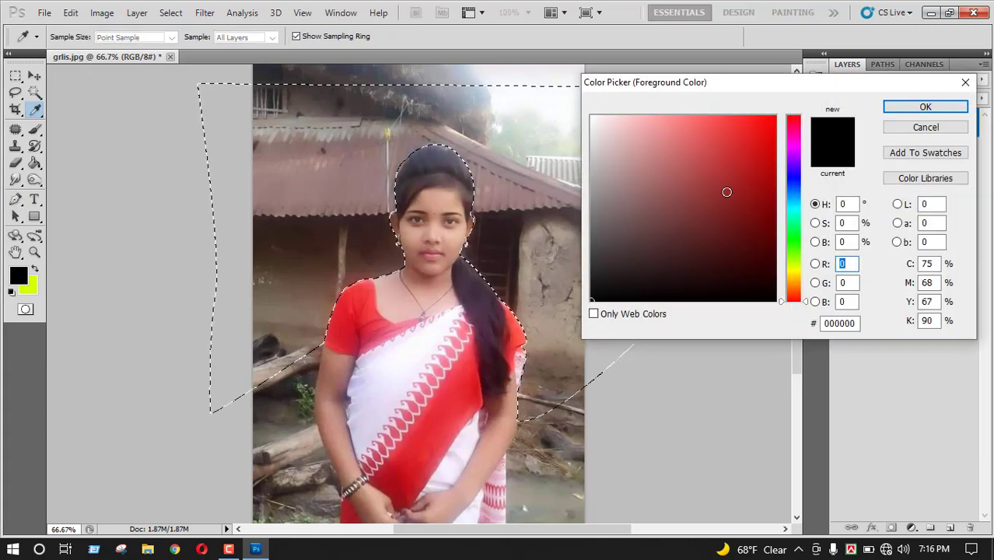
{"action": "left_click_drag", "start_coordinate": [725, 88], "coordinate": [690, 135]}
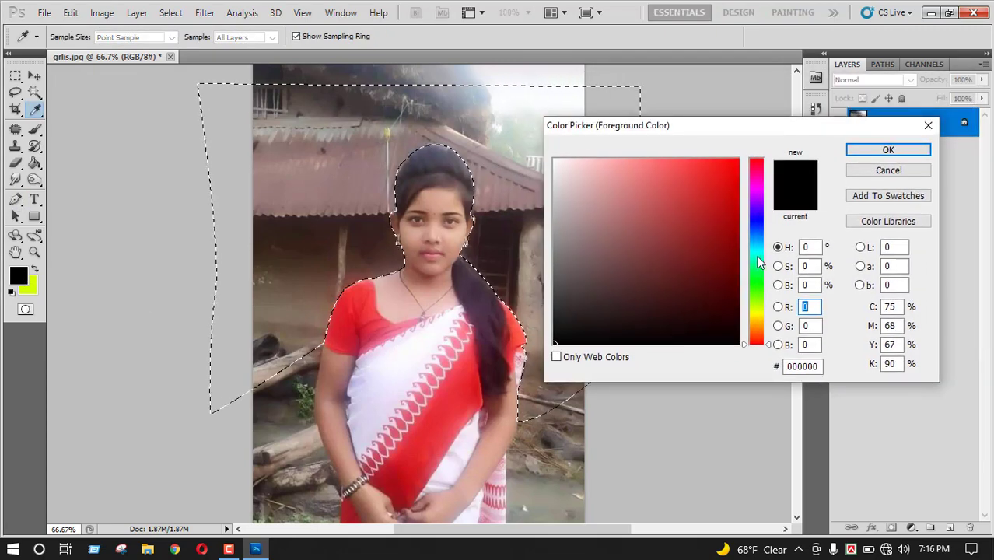
{"action": "left_click", "coordinate": [761, 222]}
{"action": "left_click", "coordinate": [727, 162]}
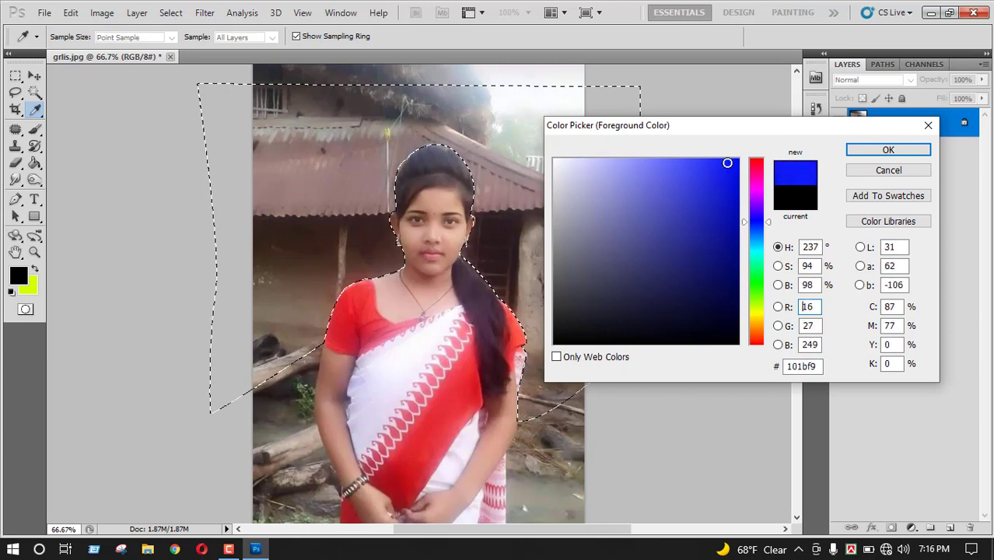
{"action": "left_click", "coordinate": [710, 161]}
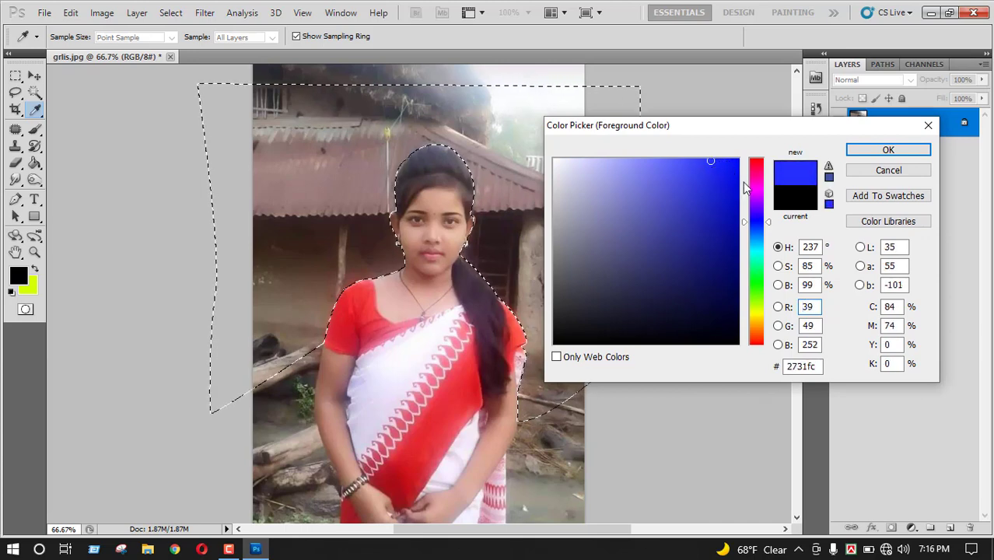
{"action": "left_click_drag", "start_coordinate": [725, 177], "coordinate": [713, 156]}
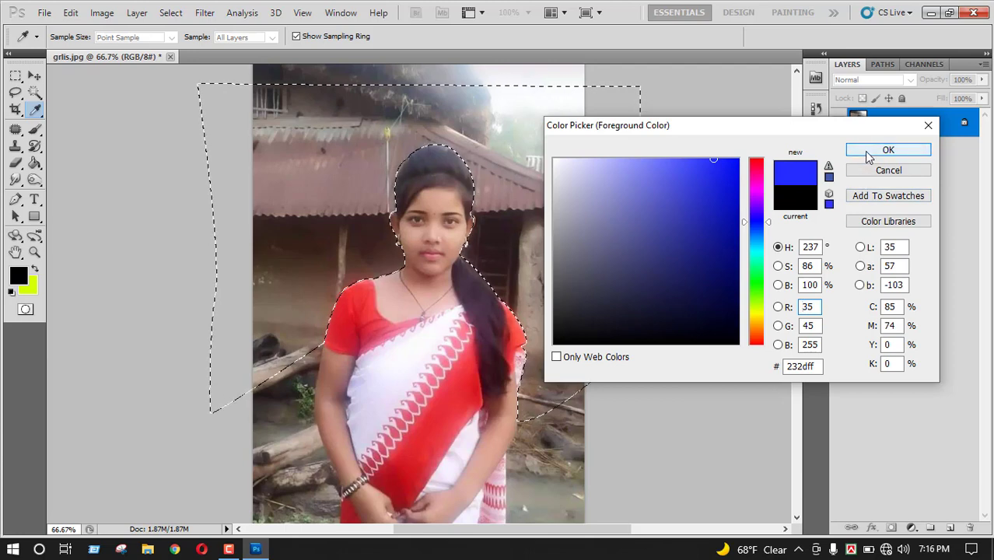
{"action": "left_click_drag", "start_coordinate": [717, 160], "coordinate": [710, 157]}
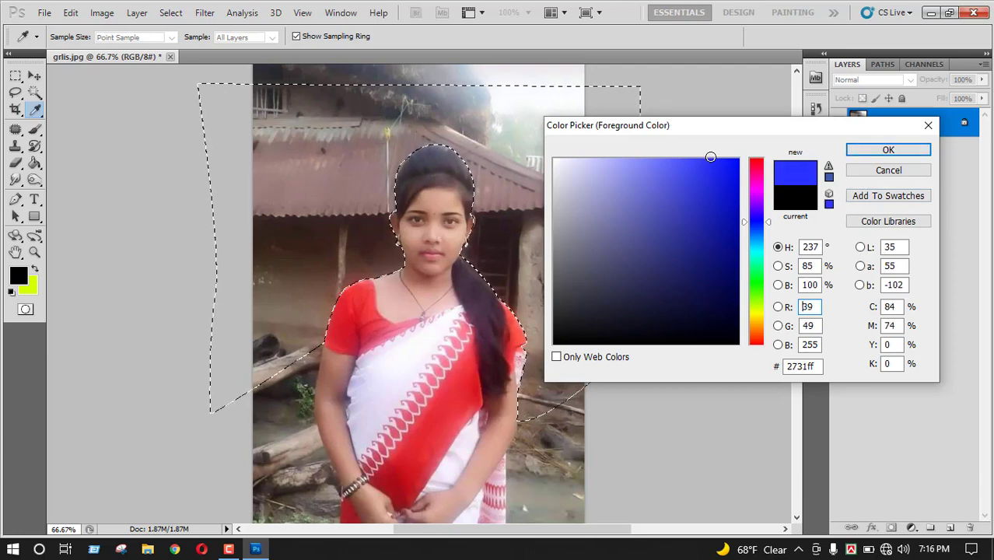
{"action": "left_click", "coordinate": [708, 156]}
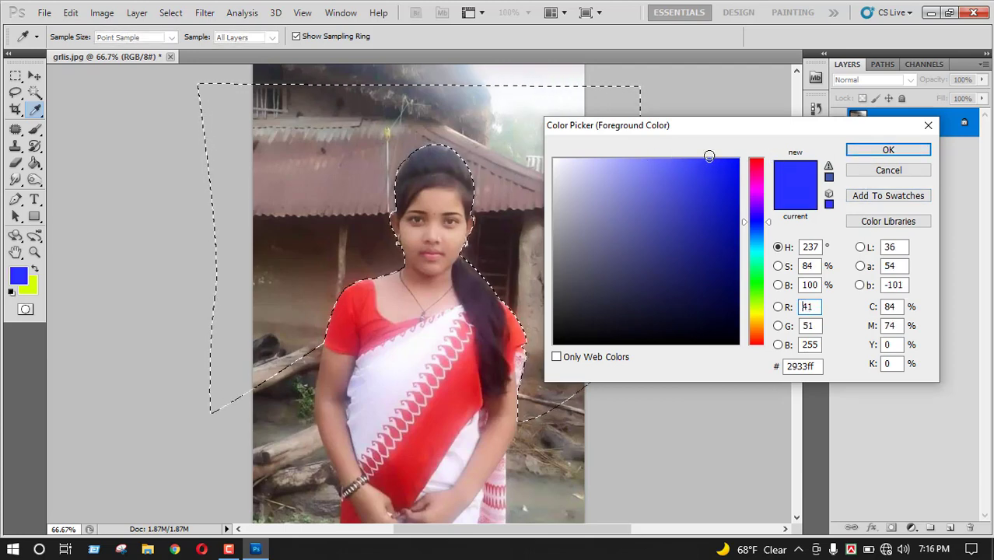
{"action": "left_click", "coordinate": [861, 150]}
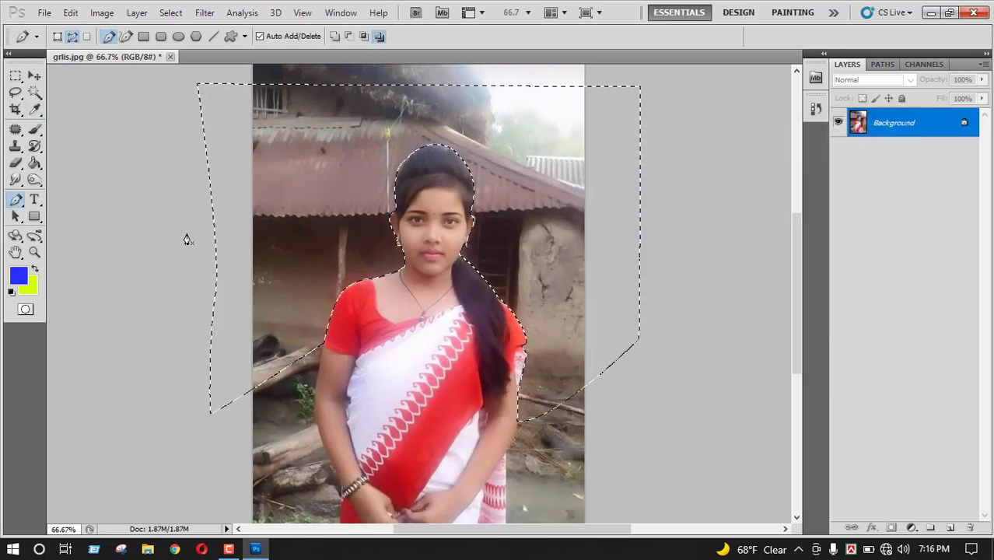
Swap the foreground and background colors, fill the selected background area with blue, and deselect.
{"action": "left_click", "coordinate": [35, 269]}
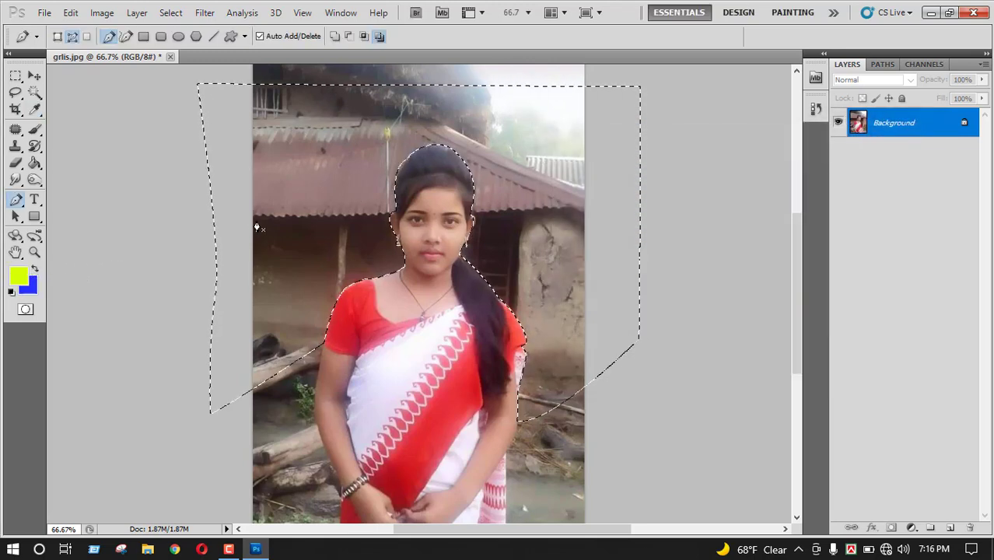
{"action": "key", "text": "ctrl+BackSpace"}
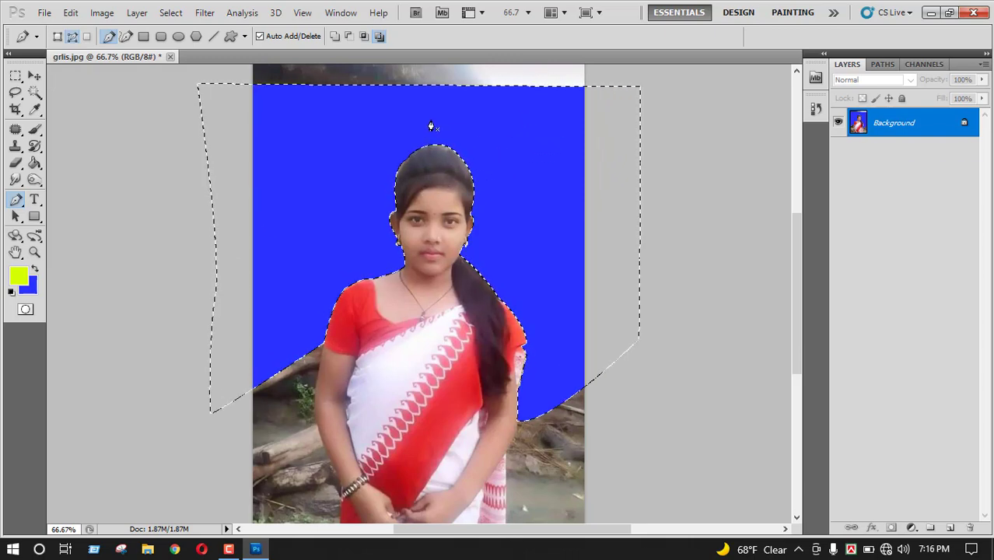
{"action": "key", "text": "ctrl+d"}
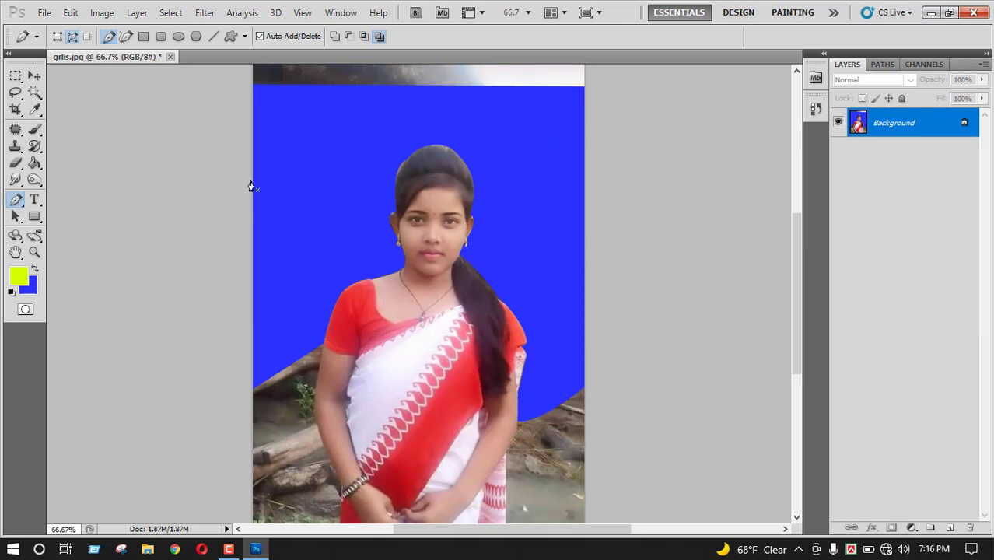
Set the Crop tool to a width of 4 cm and height of 5 cm at 300 pixels/inch.
{"action": "left_click", "coordinate": [34, 75]}
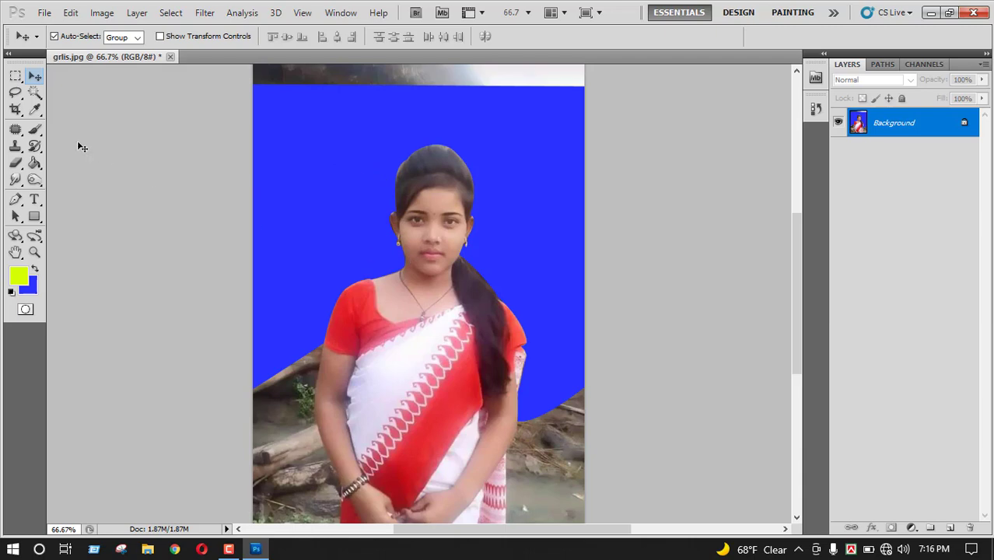
{"action": "left_click", "coordinate": [17, 111]}
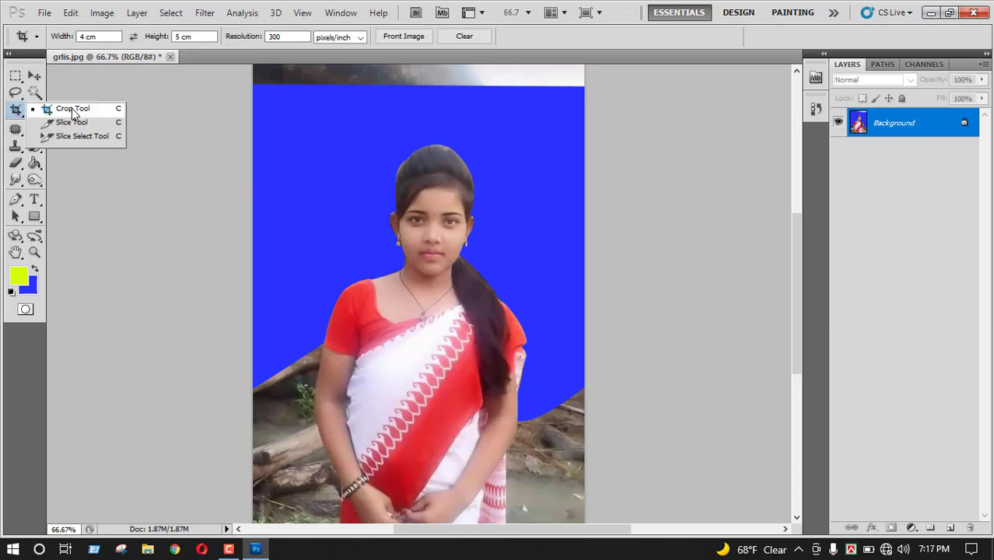
{"action": "left_click", "coordinate": [78, 109]}
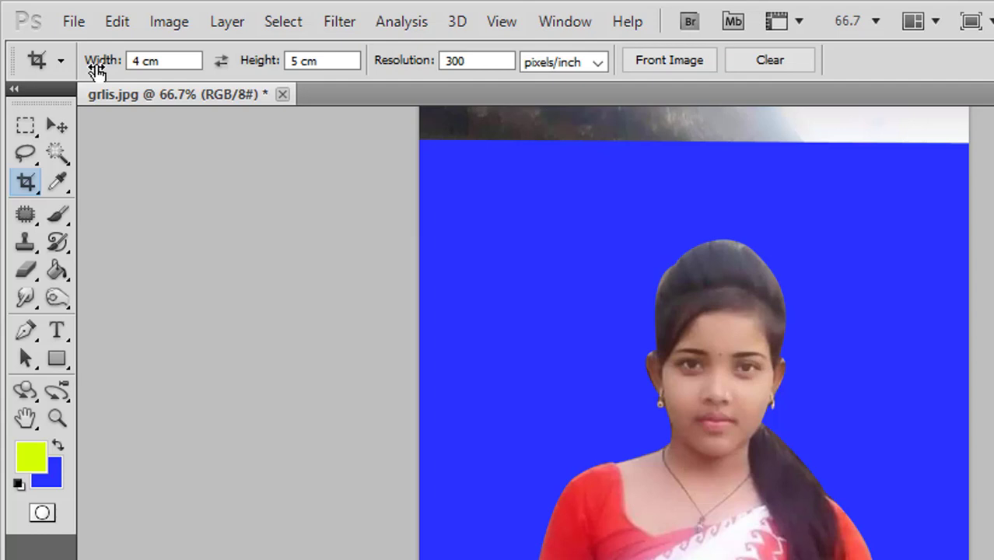
{"action": "left_click", "coordinate": [140, 61]}
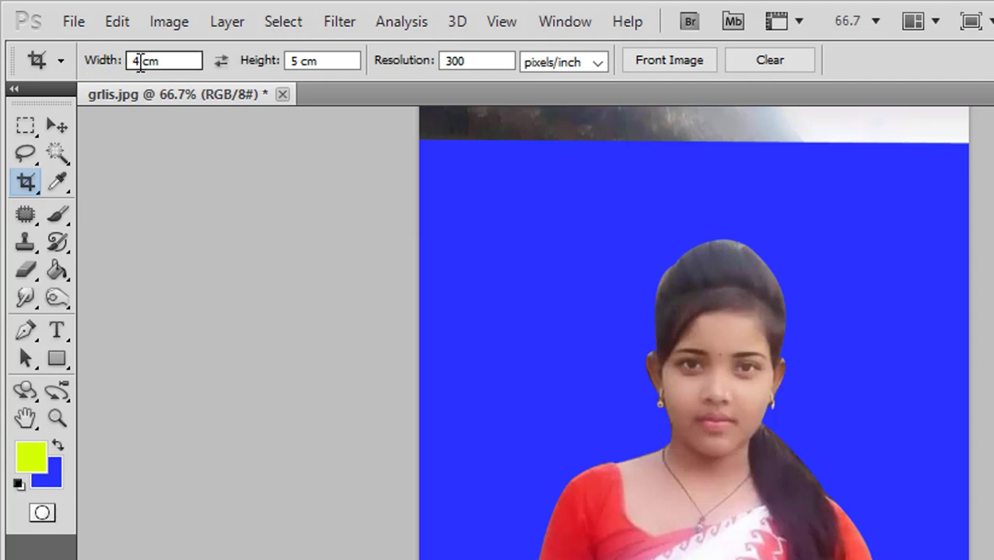
{"action": "double_click", "coordinate": [134, 61]}
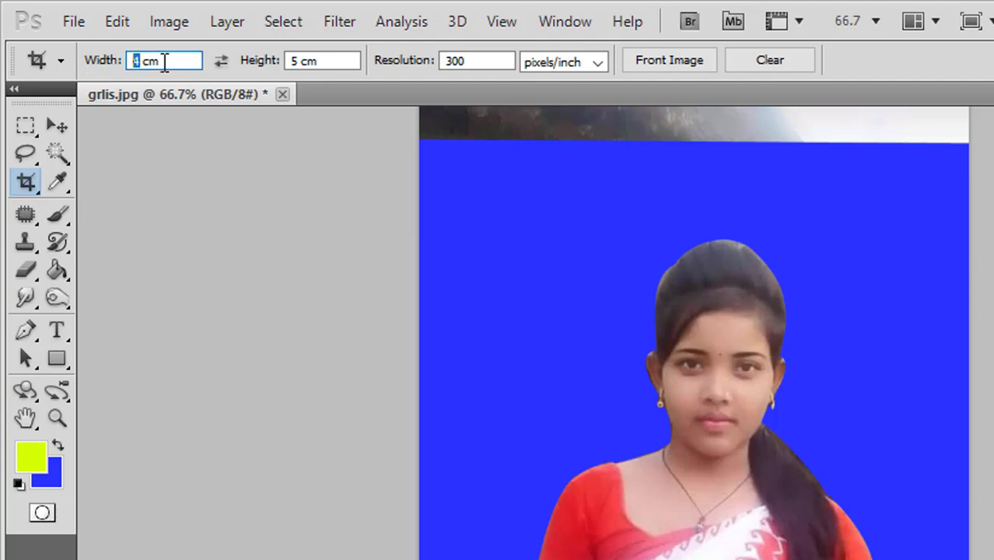
{"action": "type", "text": "4"}
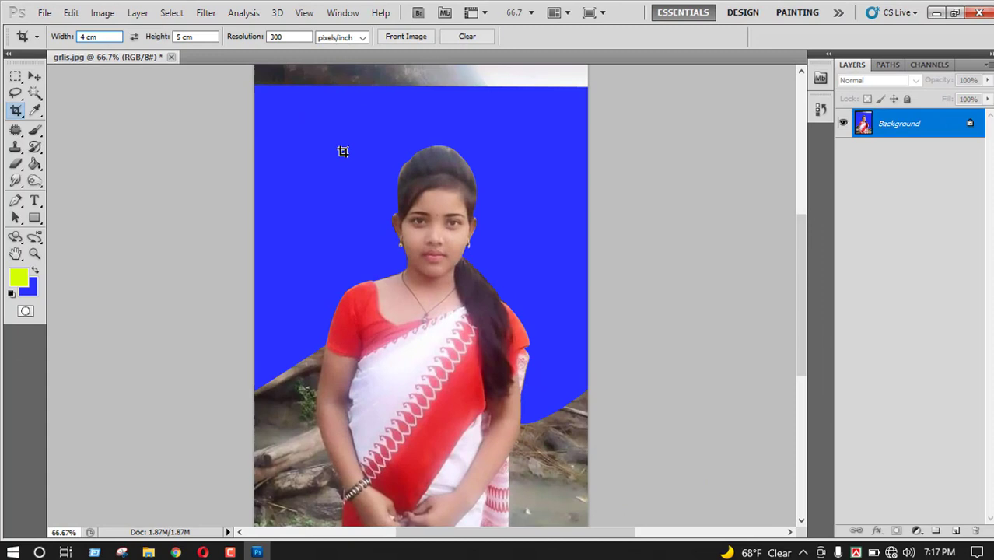
Frame the woman's head and shoulders, including both sleeves, within the blue background and apply the crop.
{"action": "left_click_drag", "start_coordinate": [522, 220], "coordinate": [698, 467]}
{"action": "left_click_drag", "start_coordinate": [421, 281], "coordinate": [486, 345]}
{"action": "left_click_drag", "start_coordinate": [410, 306], "coordinate": [434, 315]}
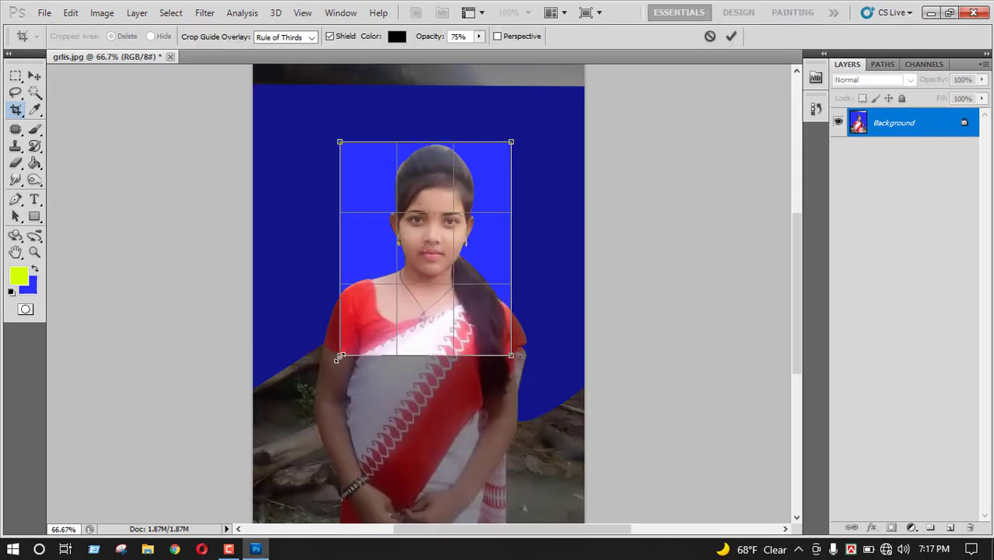
{"action": "left_click_drag", "start_coordinate": [340, 356], "coordinate": [329, 371]}
{"action": "left_click_drag", "start_coordinate": [353, 338], "coordinate": [354, 327]}
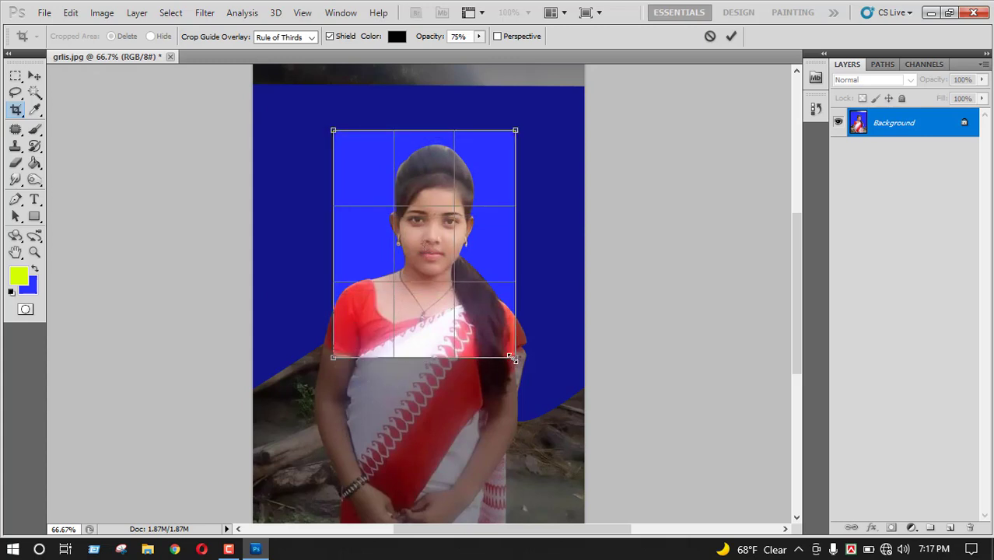
{"action": "mouse_move", "coordinate": [513, 358]}
{"action": "left_mouse_down"}
{"action": "mouse_move", "coordinate": [520, 367]}
{"action": "mouse_move", "coordinate": [500, 354]}
{"action": "left_mouse_up"}
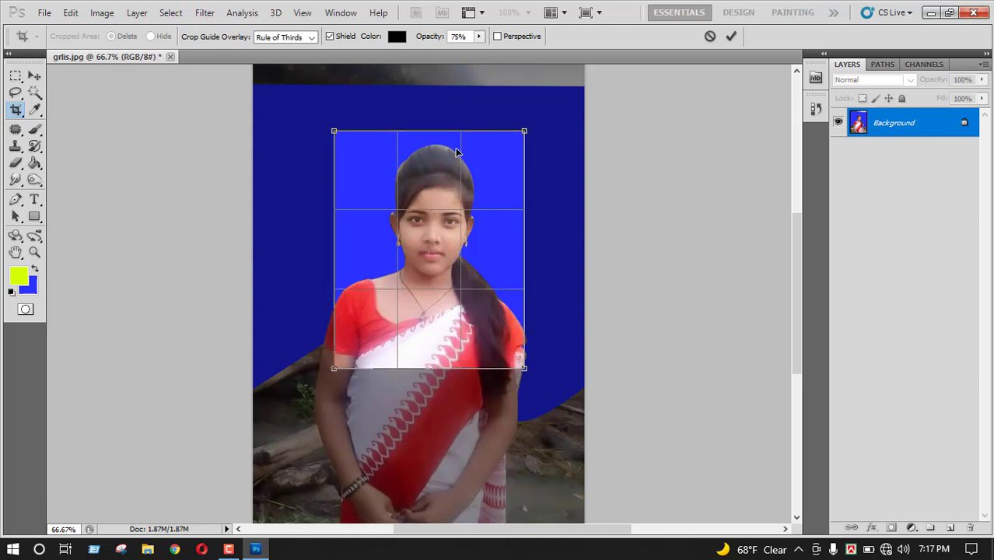
{"action": "key", "text": "Return"}
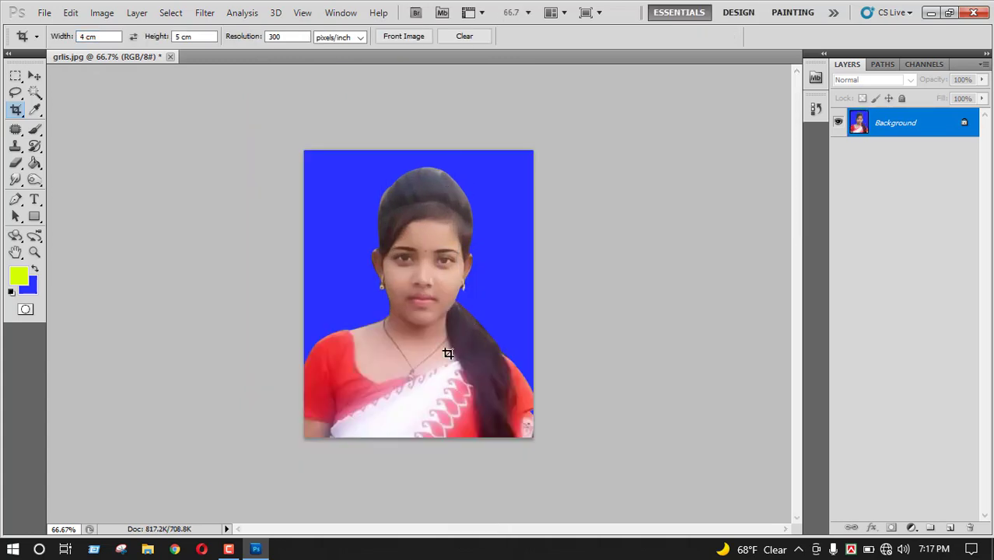
Darken the hair and ponytail with the Burn tool at 37% exposure on the Shadows range.
{"action": "left_click", "coordinate": [34, 75]}
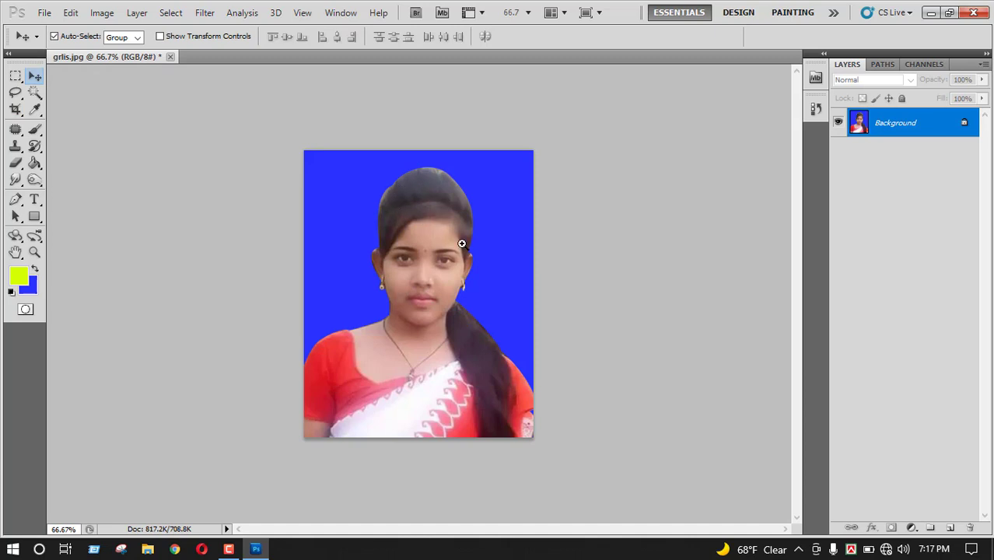
{"action": "key", "text": "ctrl+plus"}
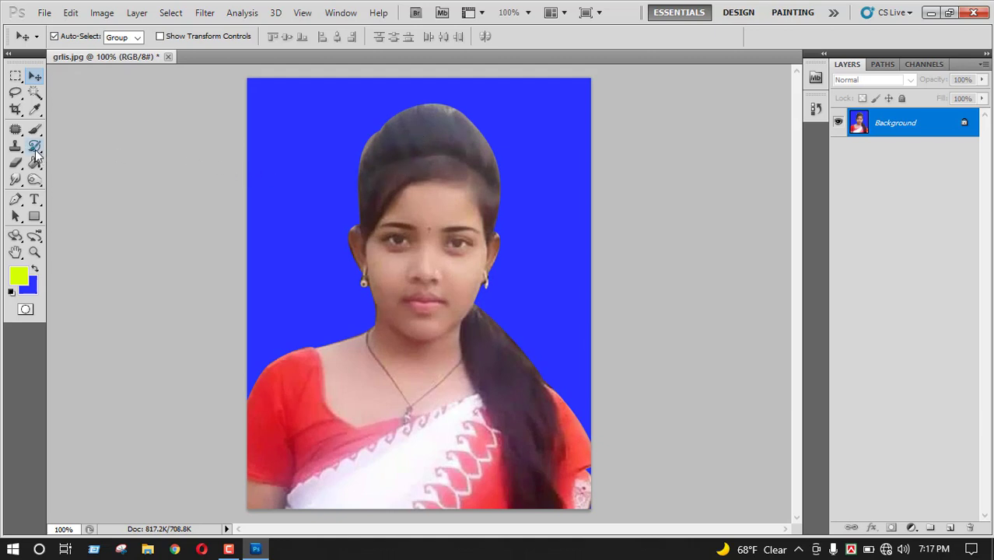
{"action": "left_click", "coordinate": [34, 179]}
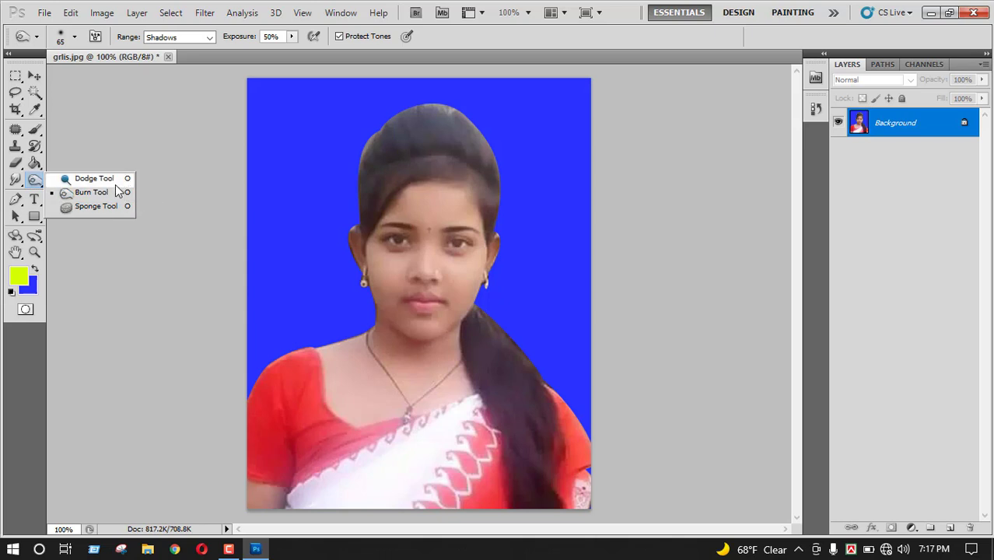
{"action": "left_click", "coordinate": [107, 192]}
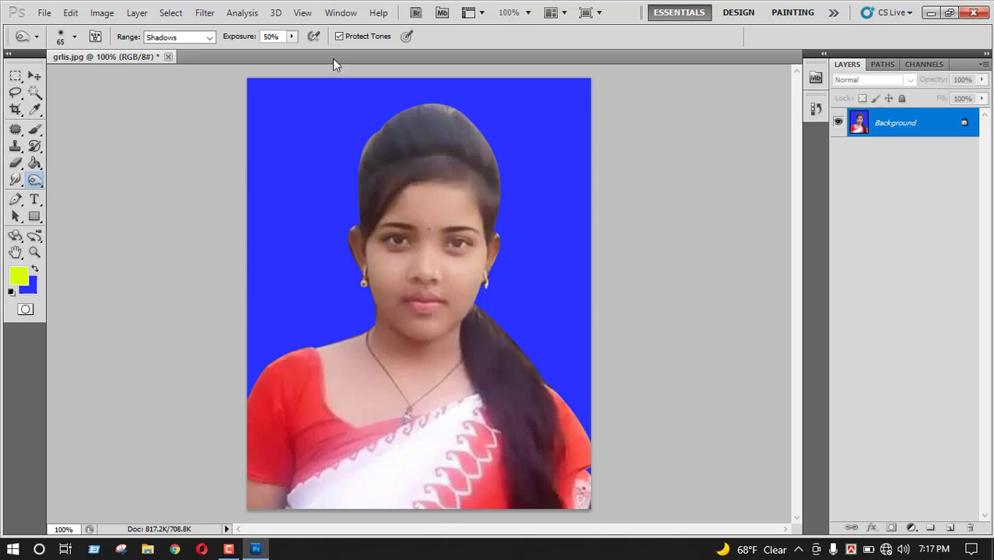
{"action": "left_click", "coordinate": [293, 39]}
{"action": "left_click_drag", "start_coordinate": [292, 49], "coordinate": [282, 49]}
{"action": "mouse_move", "coordinate": [391, 124]}
{"action": "left_mouse_down"}
{"action": "mouse_move", "coordinate": [372, 175]}
{"action": "mouse_move", "coordinate": [387, 140]}
{"action": "mouse_move", "coordinate": [451, 123]}
{"action": "left_mouse_up"}
{"action": "mouse_move", "coordinate": [473, 159]}
{"action": "left_mouse_down"}
{"action": "mouse_move", "coordinate": [437, 153]}
{"action": "mouse_move", "coordinate": [443, 174]}
{"action": "mouse_move", "coordinate": [390, 187]}
{"action": "mouse_move", "coordinate": [361, 234]}
{"action": "mouse_move", "coordinate": [356, 265]}
{"action": "mouse_move", "coordinate": [447, 302]}
{"action": "mouse_move", "coordinate": [472, 326]}
{"action": "mouse_move", "coordinate": [538, 475]}
{"action": "mouse_move", "coordinate": [531, 384]}
{"action": "mouse_move", "coordinate": [483, 310]}
{"action": "left_mouse_up"}
{"action": "mouse_move", "coordinate": [473, 150]}
{"action": "left_mouse_down"}
{"action": "mouse_move", "coordinate": [433, 120]}
{"action": "mouse_move", "coordinate": [442, 111]}
{"action": "mouse_move", "coordinate": [402, 108]}
{"action": "mouse_move", "coordinate": [358, 139]}
{"action": "mouse_move", "coordinate": [353, 193]}
{"action": "left_mouse_up"}
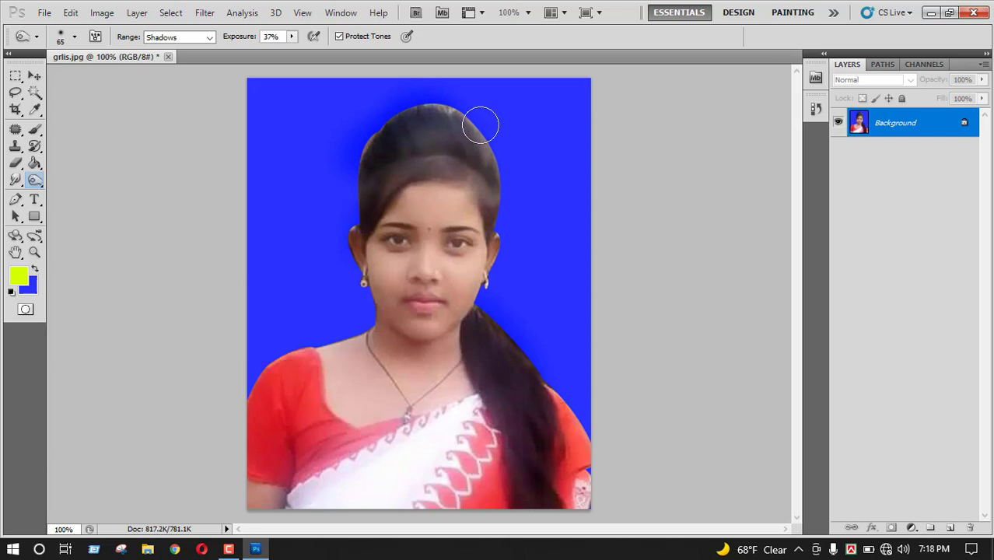
{"action": "left_click_drag", "start_coordinate": [496, 153], "coordinate": [497, 203]}
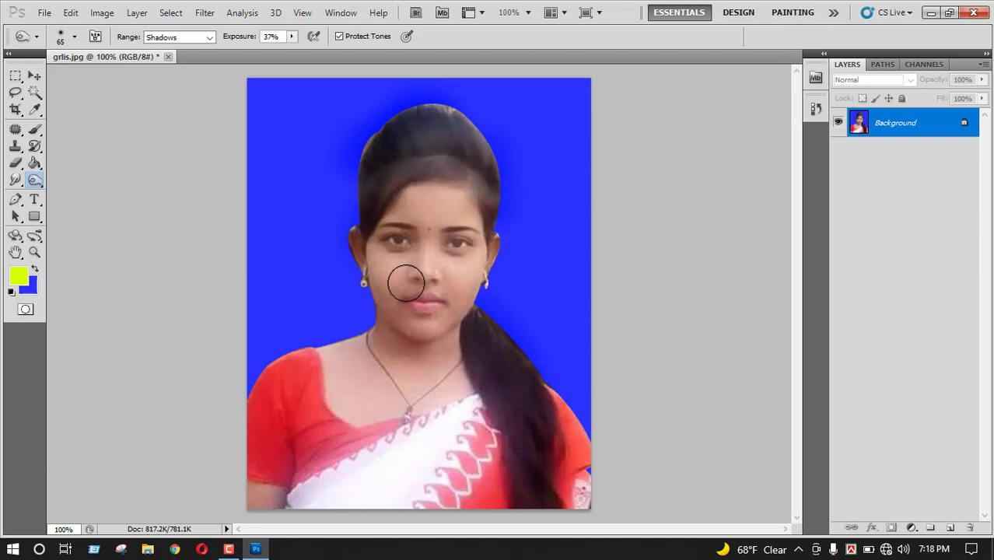
{"action": "key", "text": "m"}
{"action": "left_click", "coordinate": [34, 75]}
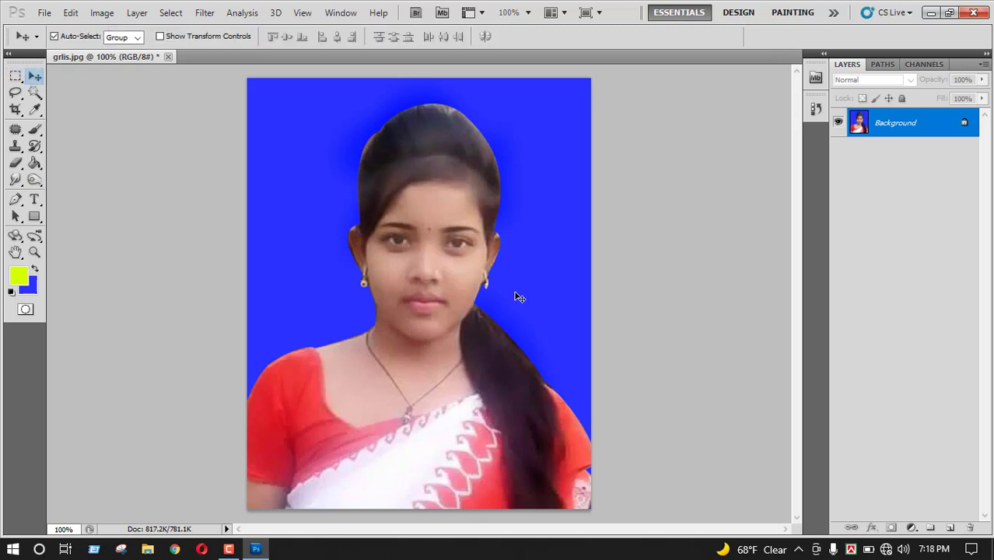
Adjust the photo's Levels, darkening the midtones slightly and lowering the white input level to increase contrast.
{"action": "key", "text": "i"}
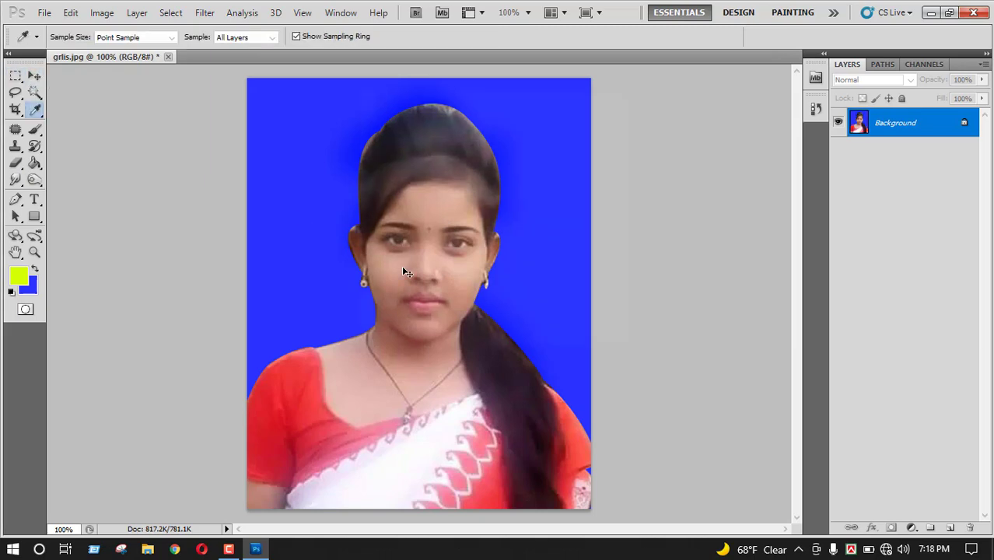
{"action": "key", "text": "ctrl+l"}
{"action": "left_click_drag", "start_coordinate": [457, 97], "coordinate": [675, 138]}
{"action": "left_click_drag", "start_coordinate": [689, 296], "coordinate": [695, 293]}
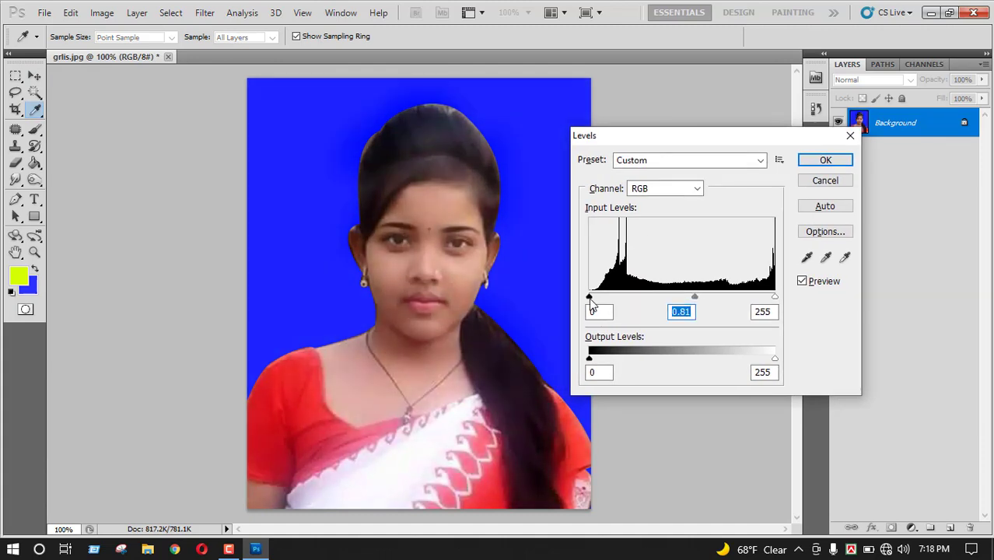
{"action": "left_click_drag", "start_coordinate": [589, 296], "coordinate": [590, 299]}
{"action": "left_click_drag", "start_coordinate": [773, 297], "coordinate": [762, 297]}
{"action": "left_click_drag", "start_coordinate": [689, 297], "coordinate": [690, 301]}
{"action": "left_click", "coordinate": [825, 160]}
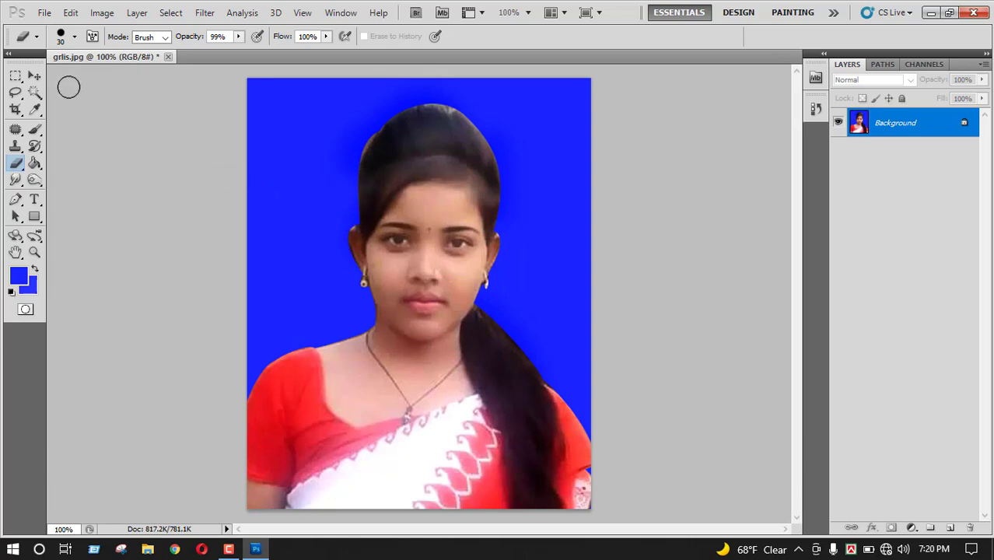
Create a new white U.S. Paper document in Tabloid size, 11 × 17 inches at 300 pixels/inch.
{"action": "key", "text": "v"}
{"action": "left_click", "coordinate": [44, 14]}
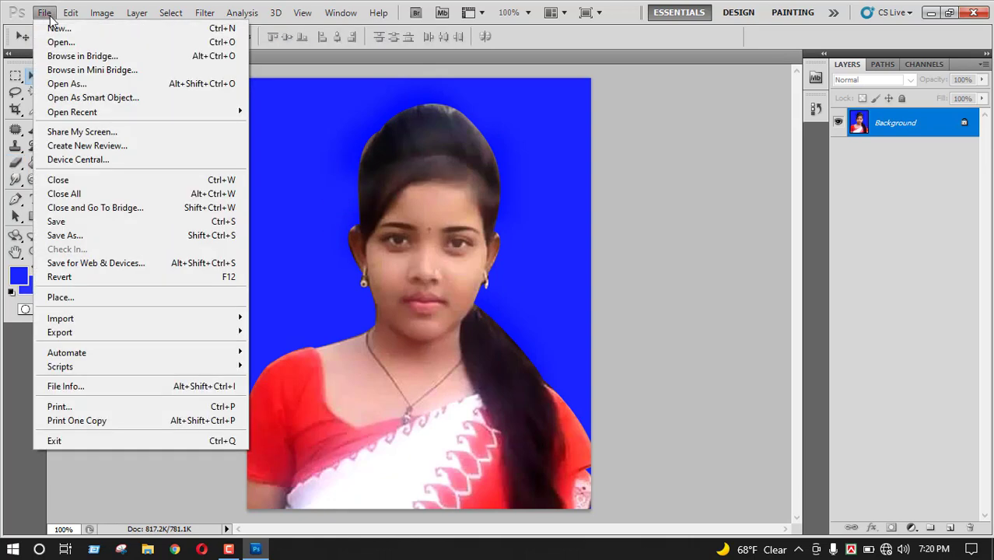
{"action": "left_click", "coordinate": [120, 31]}
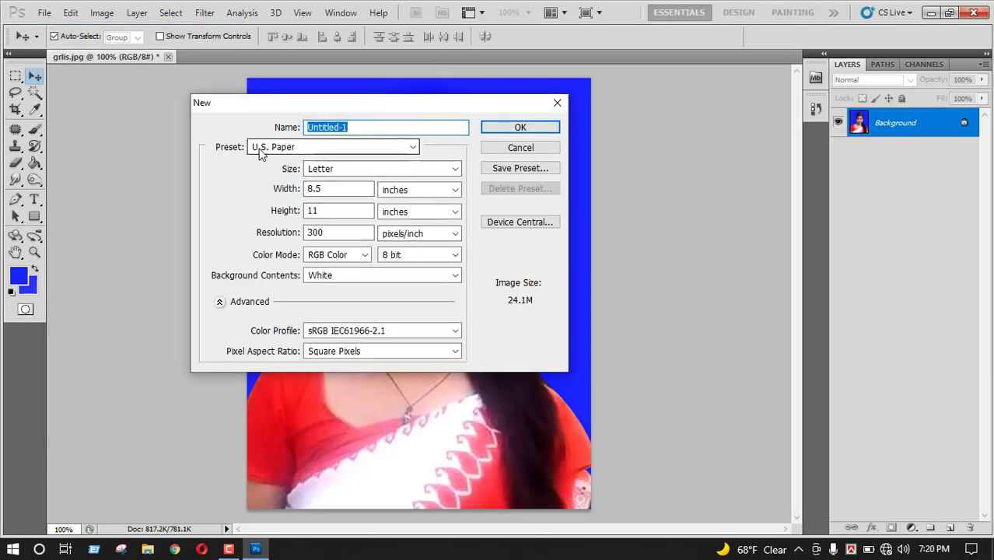
{"action": "left_click", "coordinate": [333, 170]}
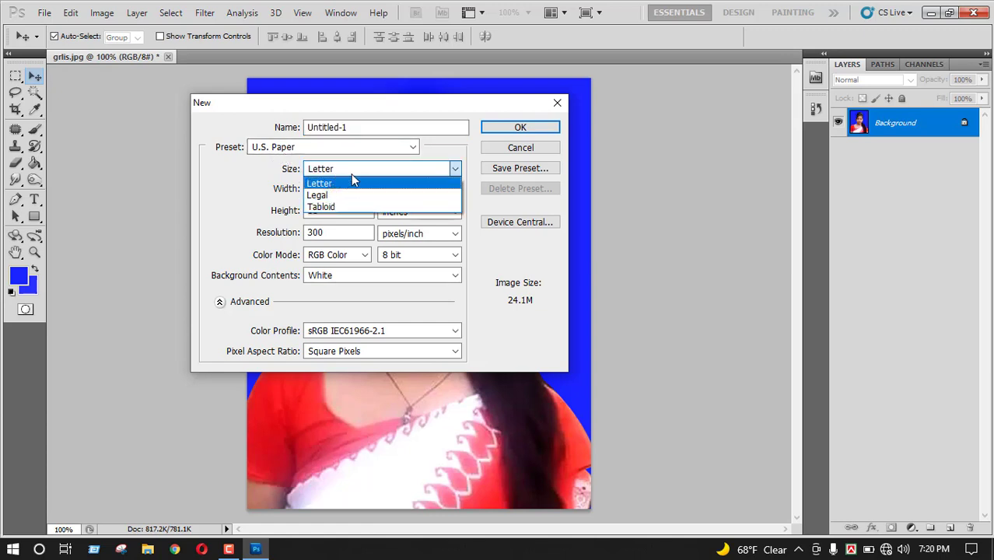
{"action": "left_click", "coordinate": [336, 203]}
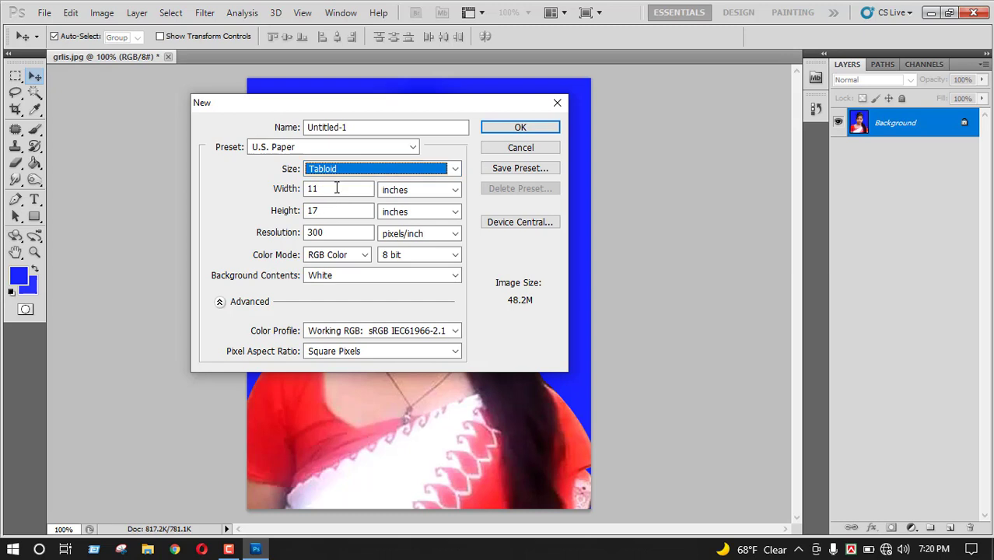
{"action": "left_click", "coordinate": [336, 169]}
{"action": "left_click", "coordinate": [281, 145]}
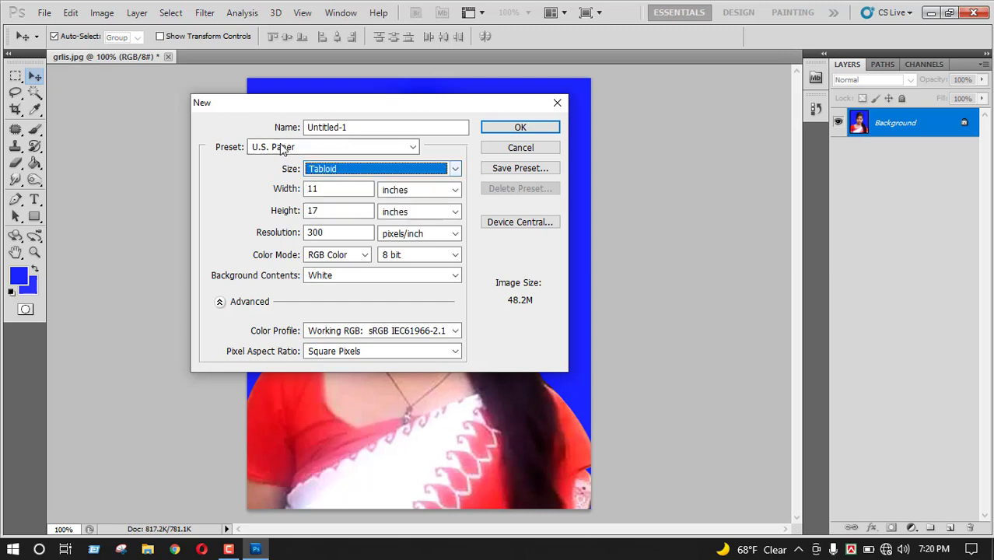
{"action": "left_click", "coordinate": [281, 149]}
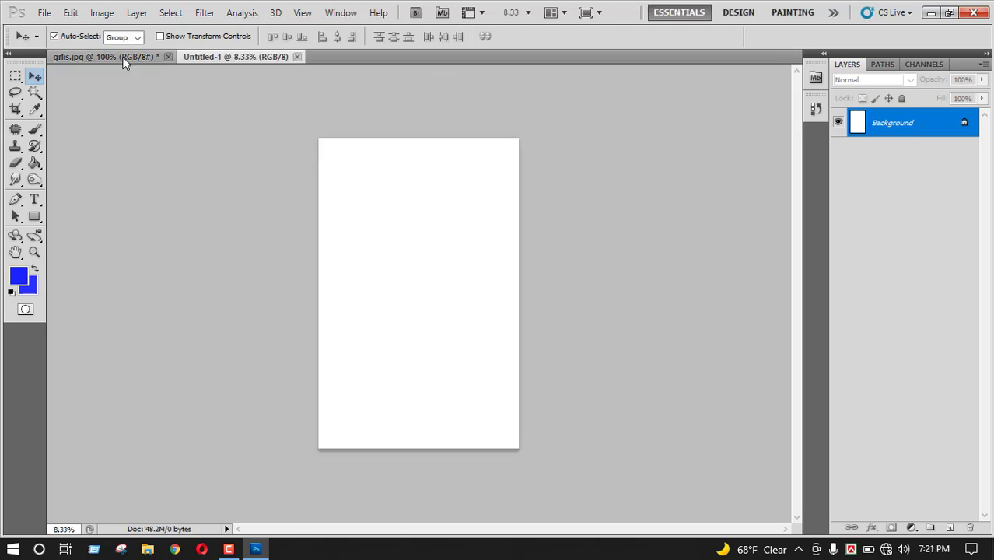
Copy the finished portrait from grlis.jpg onto the blank Untitled-1 page as a new layer.
{"action": "left_click", "coordinate": [123, 58]}
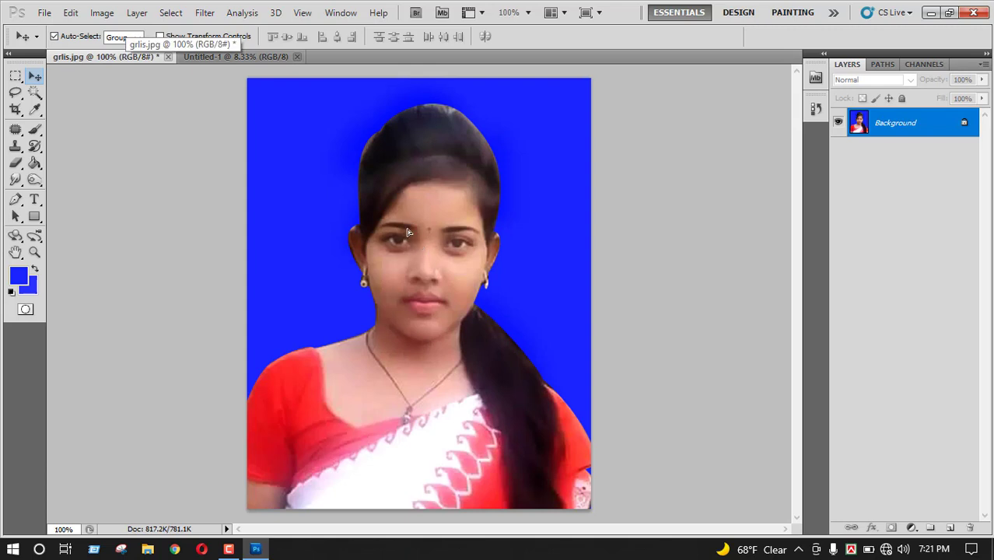
{"action": "left_click_drag", "start_coordinate": [248, 60], "coordinate": [368, 219]}
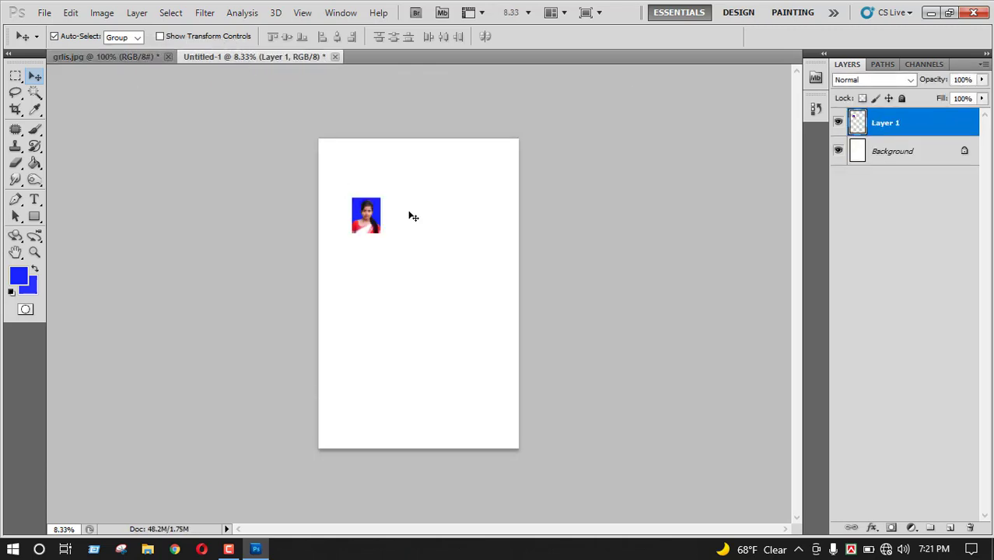
{"action": "scroll", "coordinate": [408, 210], "scroll_direction": "up", "scroll_amount": 2}
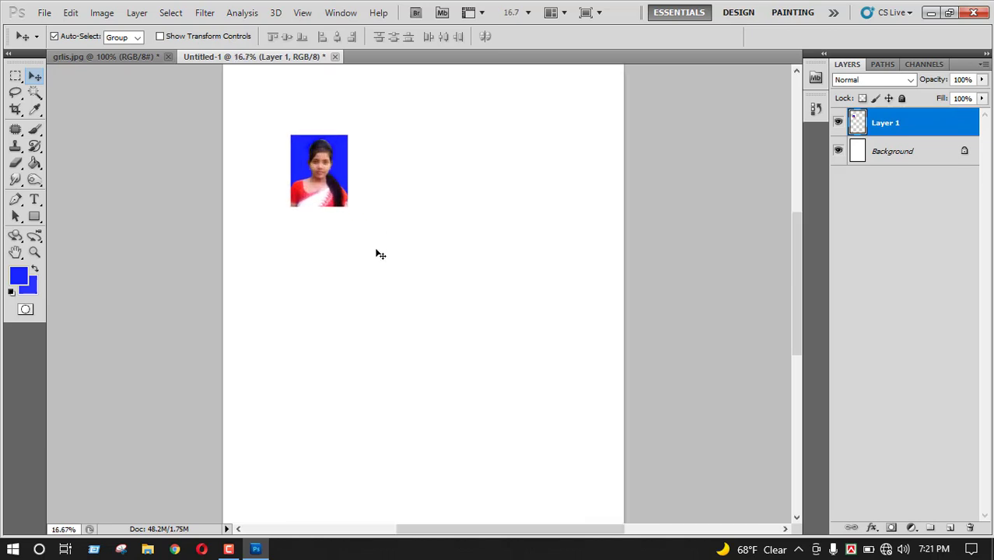
Move the photo to the top of the page and duplicate it twice to form an evenly spaced row of three.
{"action": "scroll", "coordinate": [376, 254], "scroll_direction": "up", "scroll_amount": 5}
{"action": "left_click_drag", "start_coordinate": [325, 288], "coordinate": [402, 174]}
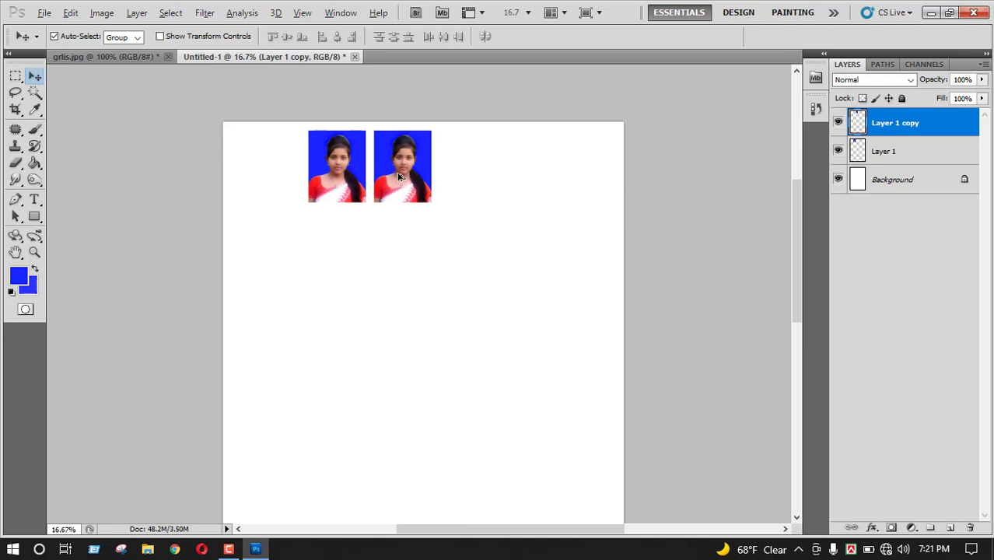
{"action": "left_click_drag", "start_coordinate": [391, 170], "coordinate": [463, 172]}
{"action": "key", "text": "Left"}
{"action": "key", "text": "Left"}
{"action": "key", "text": "Left"}
{"action": "key", "text": "Left"}
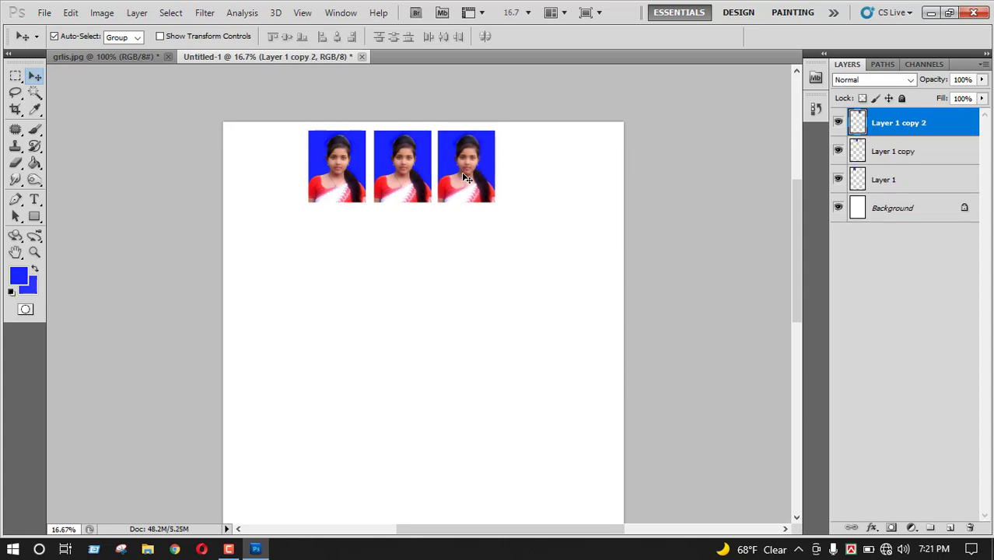